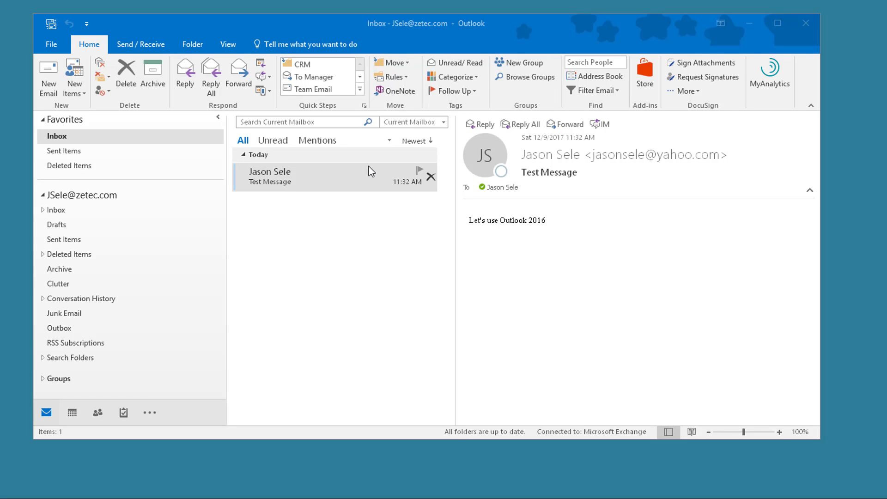
Copy the Test Message to Calendar as an appointment, delete it, then show the right-drag copy menu
{"action": "left_click_drag", "start_coordinate": [369, 167], "coordinate": [75, 418]}
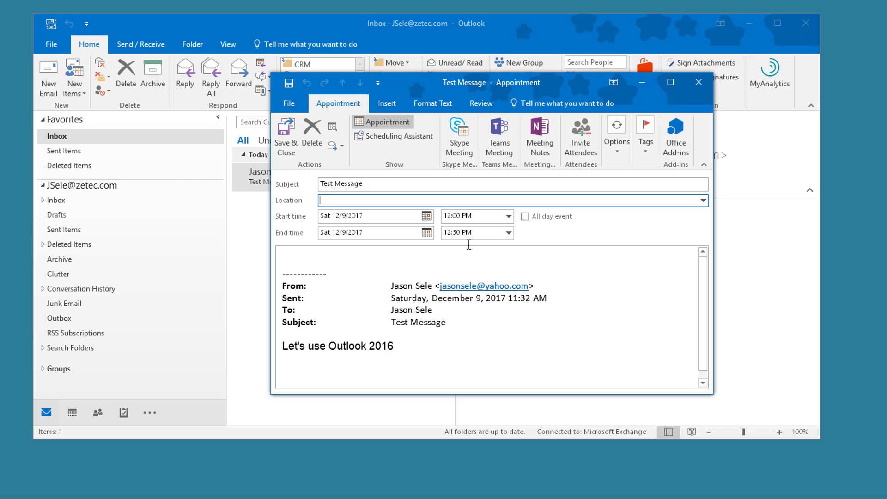
{"action": "left_click", "coordinate": [312, 146]}
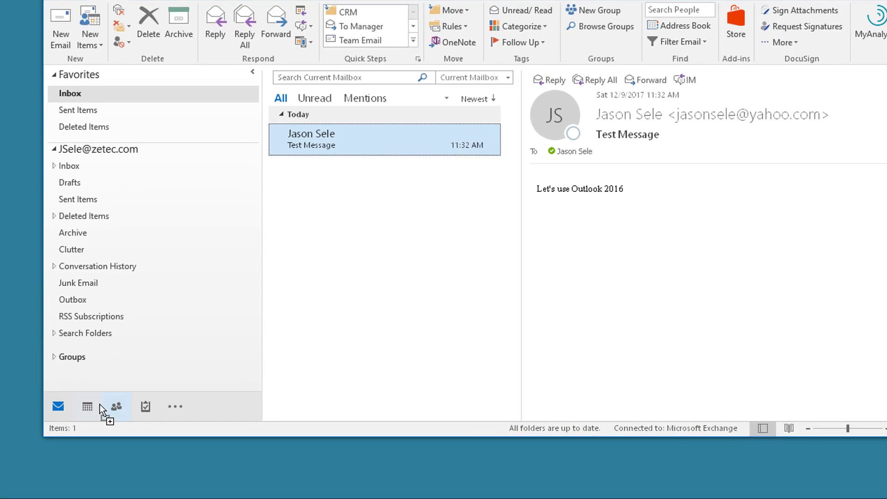
{"action": "left_click_drag", "start_coordinate": [305, 176], "coordinate": [72, 414]}
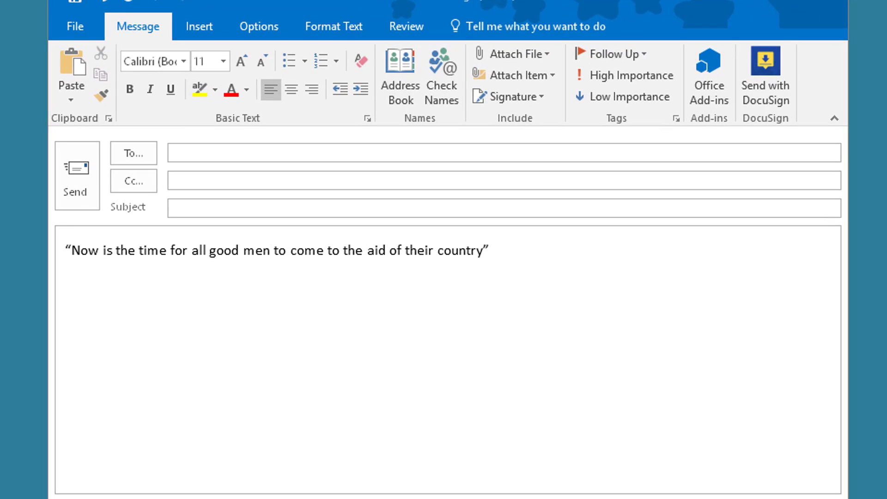
Copy the quoted sentence about good men aiding their country
{"action": "left_click_drag", "start_coordinate": [493, 251], "coordinate": [57, 246]}
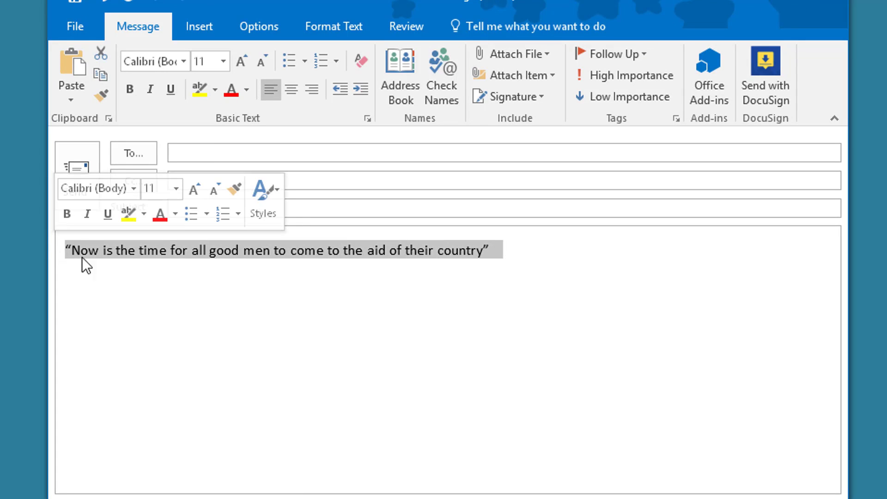
{"action": "right_click", "coordinate": [138, 250]}
{"action": "left_click", "coordinate": [171, 284]}
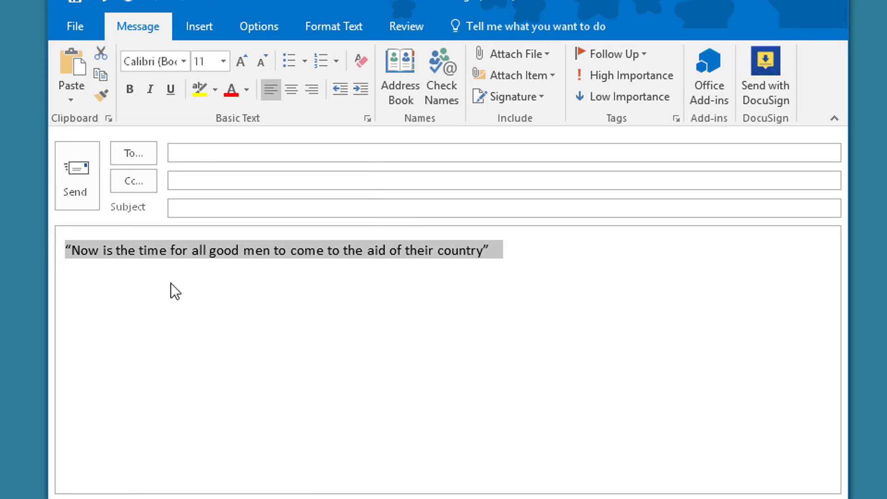
Store the quote as the *A AutoCorrect entry, then enter 'Typing *A' on a new line
{"action": "left_click", "coordinate": [78, 25]}
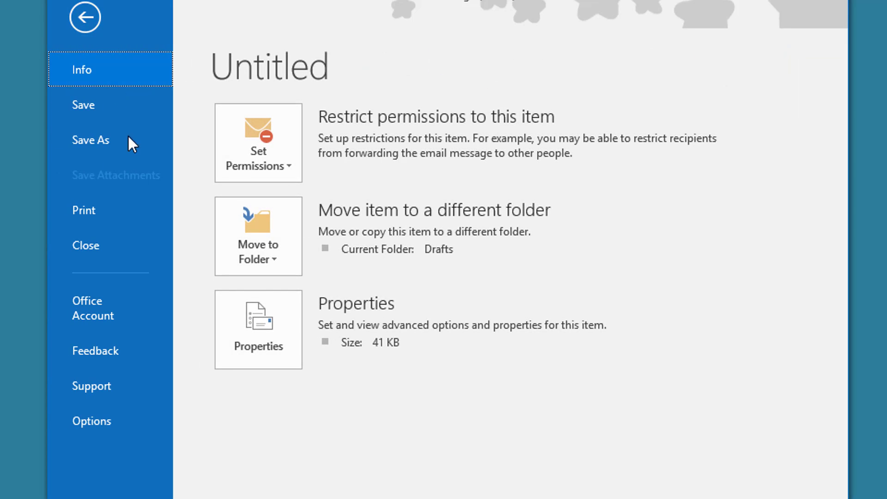
{"action": "left_click", "coordinate": [94, 419]}
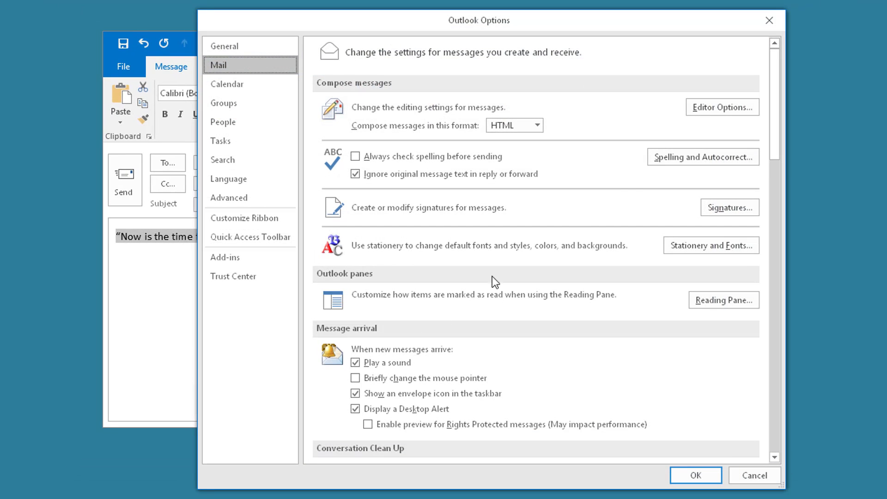
{"action": "left_click", "coordinate": [697, 156]}
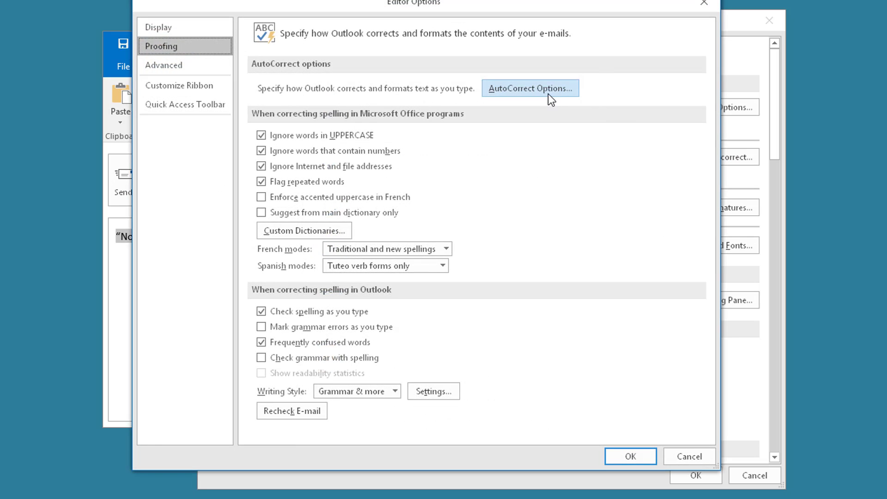
{"action": "left_click", "coordinate": [548, 93]}
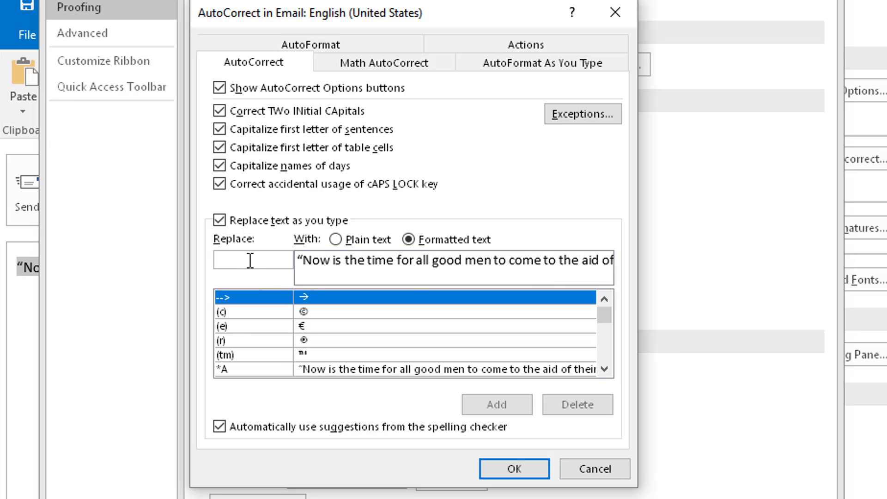
{"action": "type", "text": "*A"}
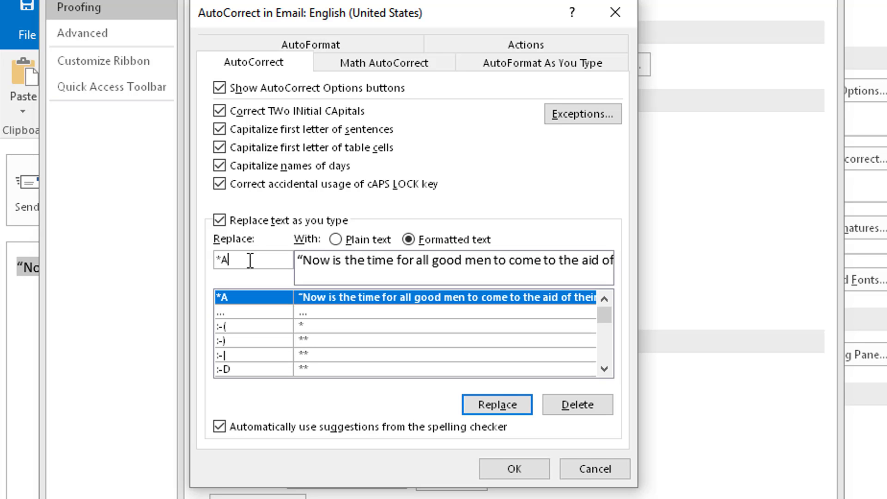
{"action": "left_click", "coordinate": [502, 403]}
{"action": "left_click", "coordinate": [513, 468]}
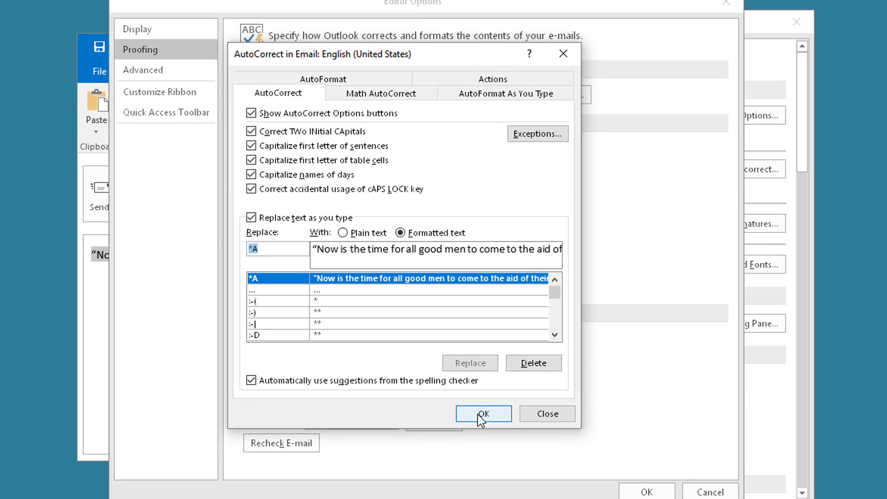
{"action": "left_click", "coordinate": [606, 445]}
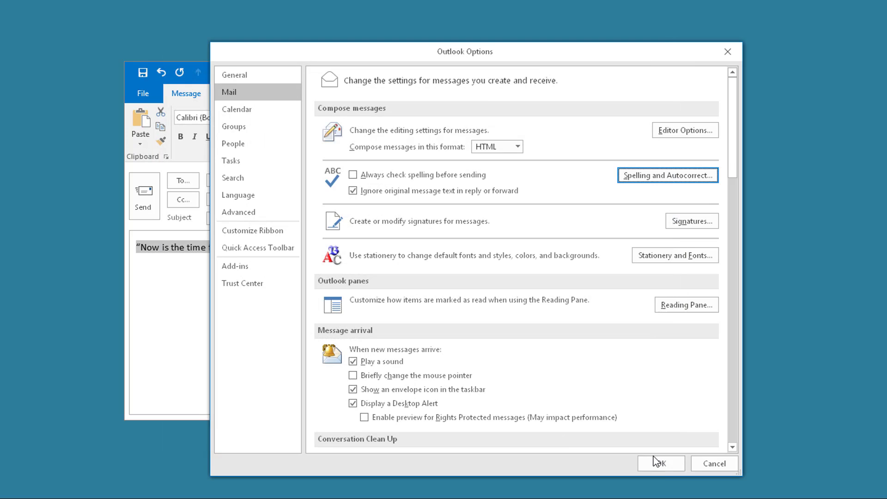
{"action": "left_click", "coordinate": [660, 463]}
{"action": "left_click", "coordinate": [441, 271]}
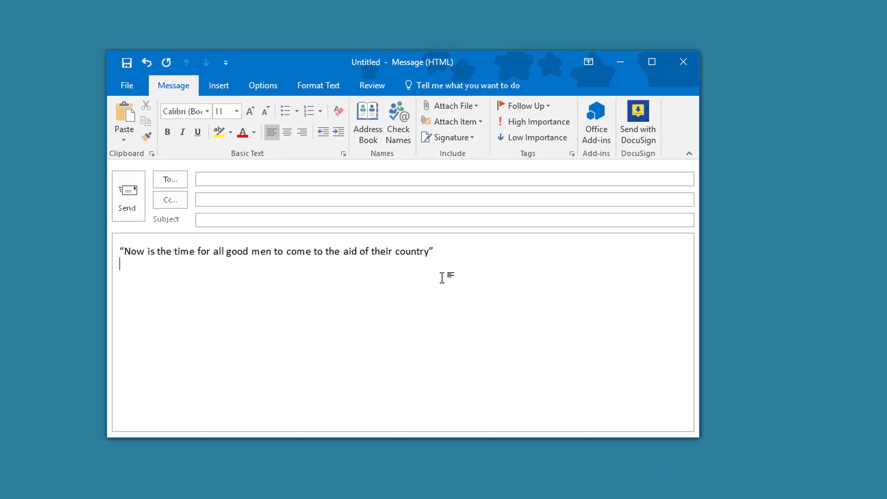
{"action": "type", "text": "T"}
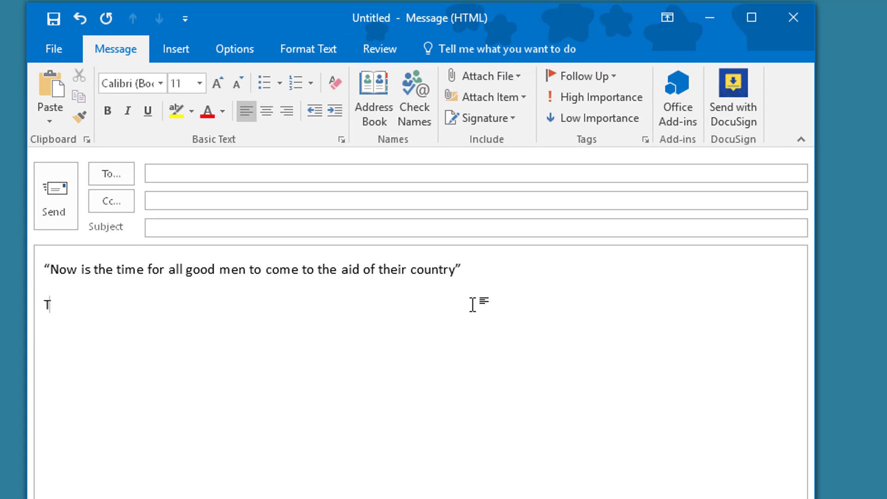
{"action": "type", "text": "yping"}
{"action": "type", "text": " *A"}
{"action": "key", "text": "Return"}
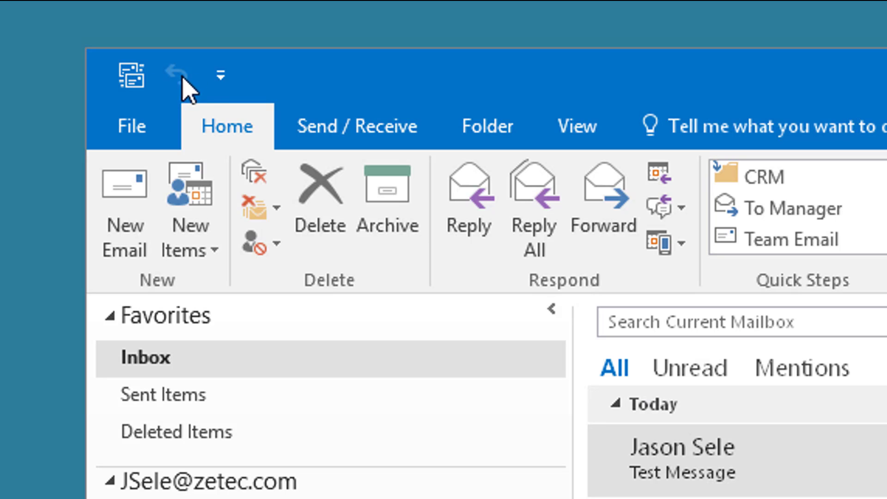
Add Print to the Quick Access Toolbar and open its More Commands customization settings
{"action": "left_click", "coordinate": [220, 76]}
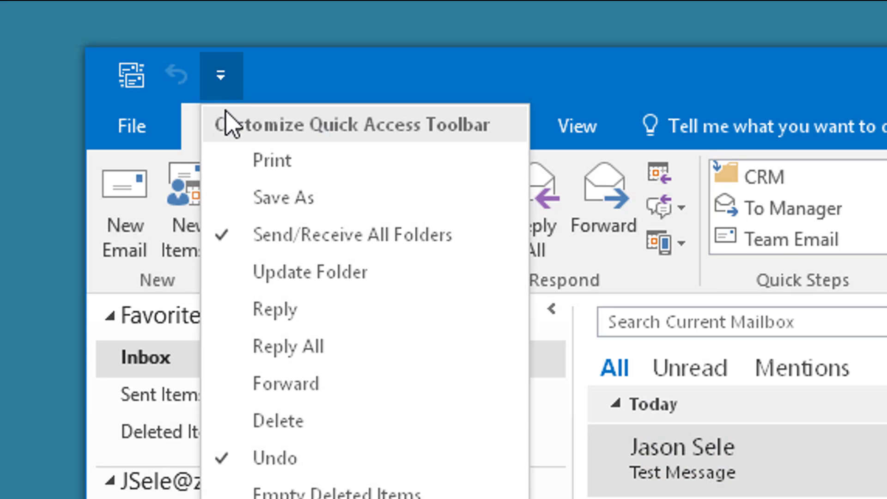
{"action": "left_click", "coordinate": [258, 166]}
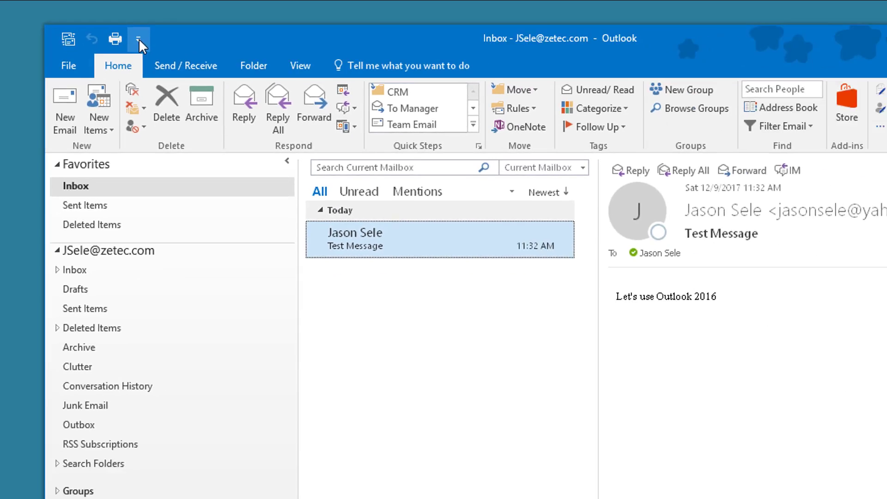
{"action": "left_click", "coordinate": [111, 31]}
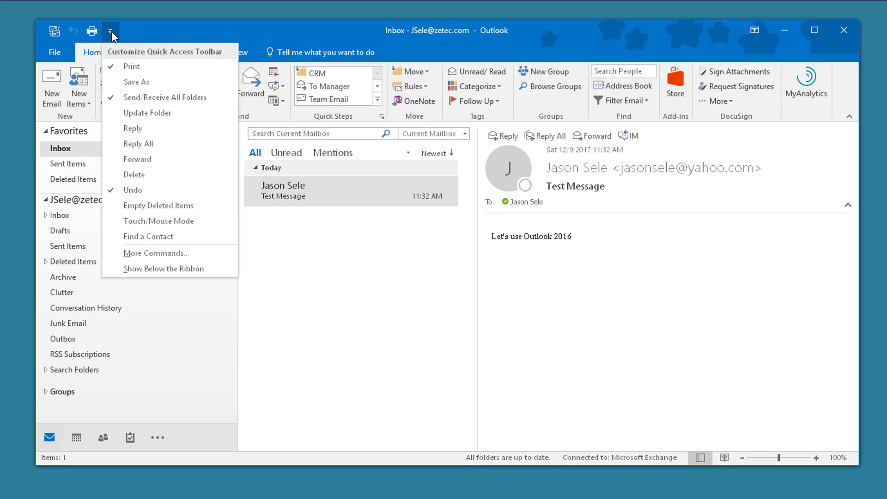
{"action": "left_click", "coordinate": [137, 255]}
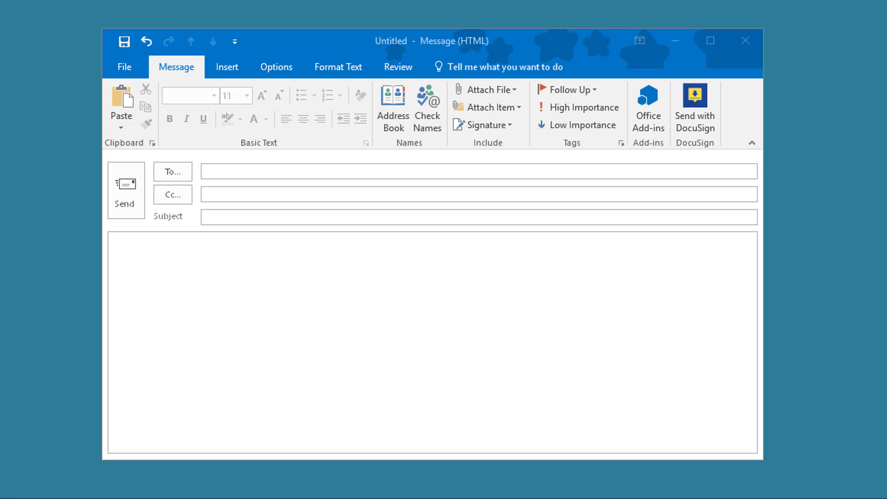
{"action": "type", "text": "info"}
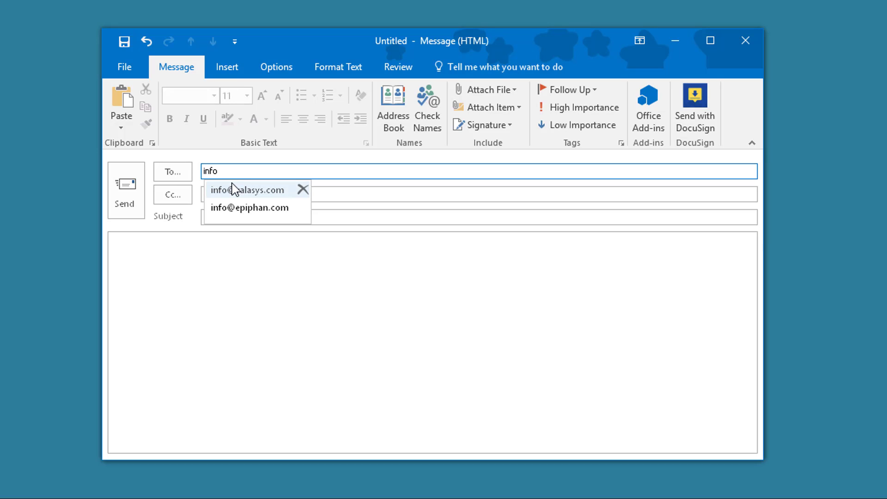
Run Check Names (Ctrl+K) on 'info' in the To field
{"action": "key", "text": "ctrl+k"}
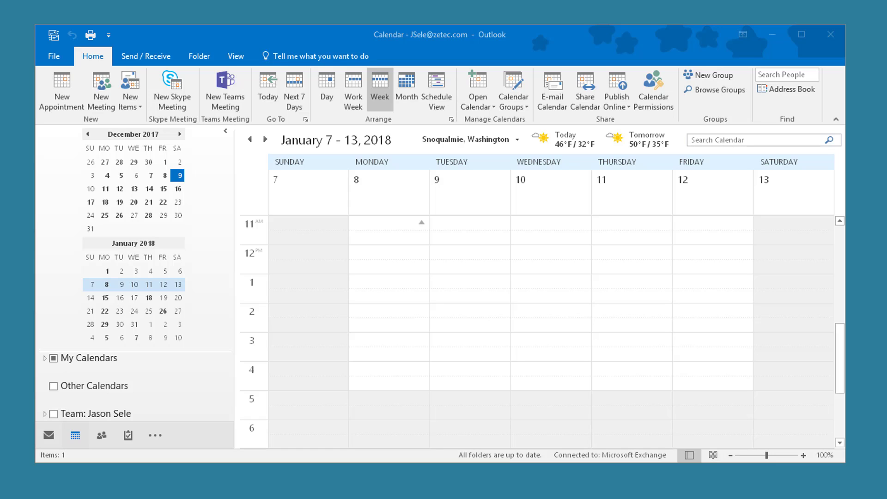
Show the Calendar category of Outlook Options from File > Options
{"action": "left_click", "coordinate": [59, 55]}
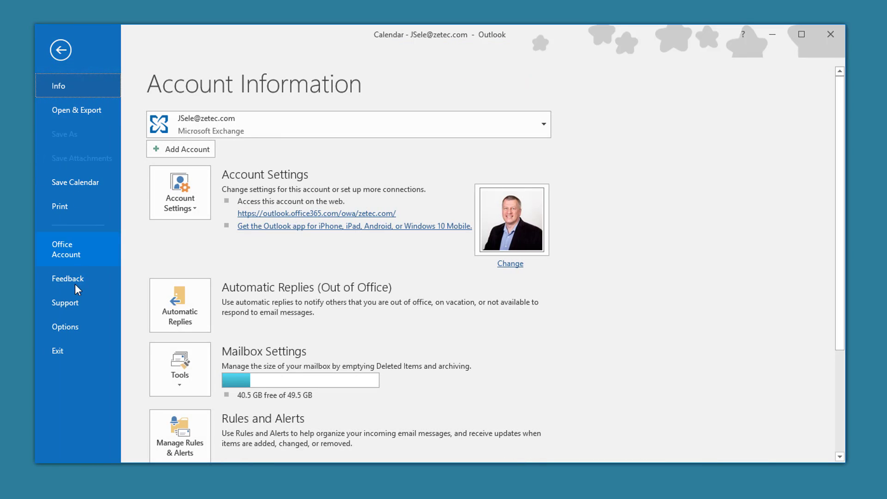
{"action": "left_click", "coordinate": [75, 328]}
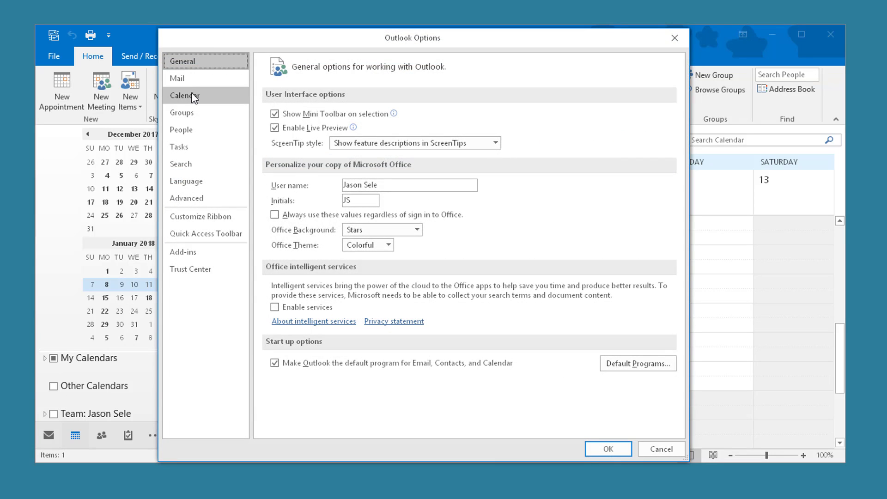
{"action": "left_click", "coordinate": [192, 98]}
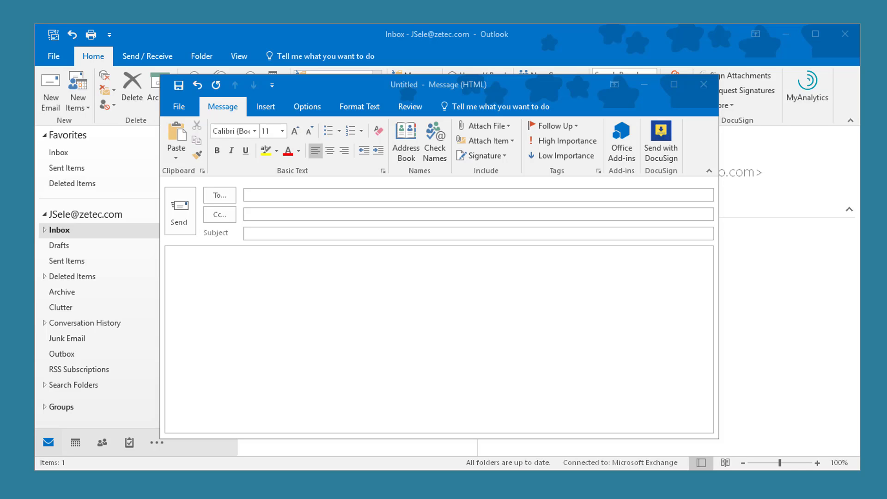
Save the draft and add Yes;No;Maybe voting buttons to the message
{"action": "key", "text": "ctrl+s"}
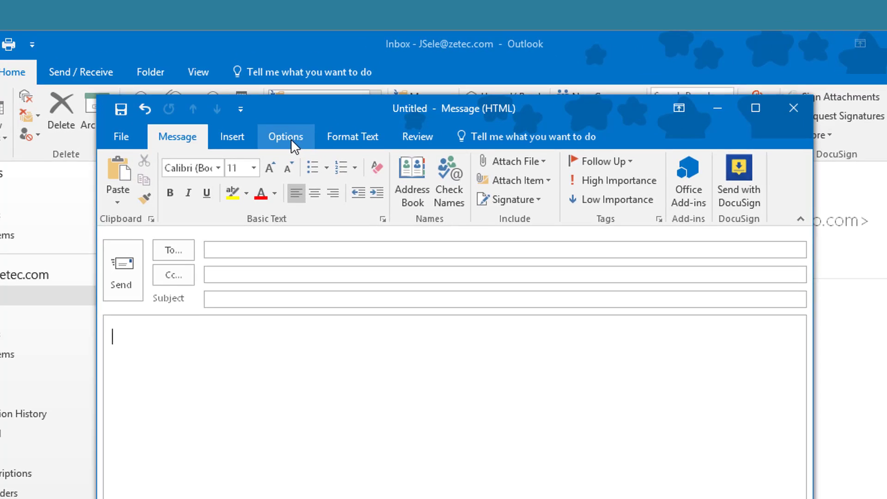
{"action": "left_click", "coordinate": [291, 139]}
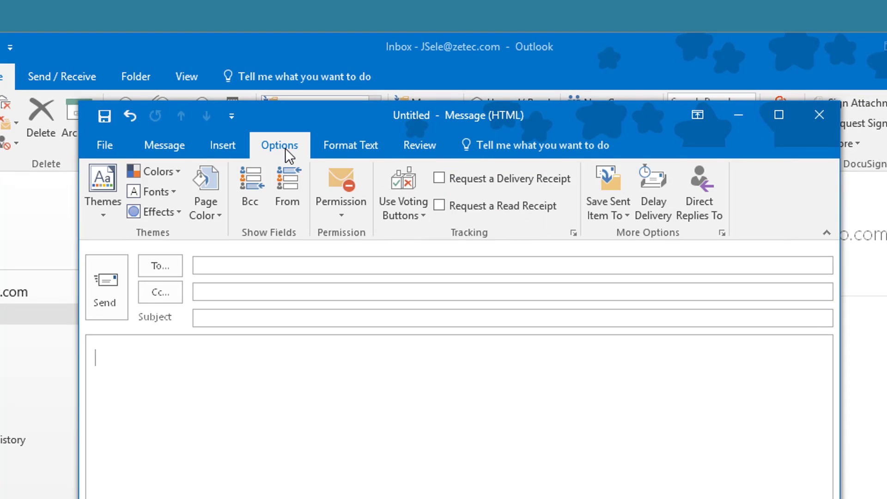
{"action": "left_click", "coordinate": [423, 215]}
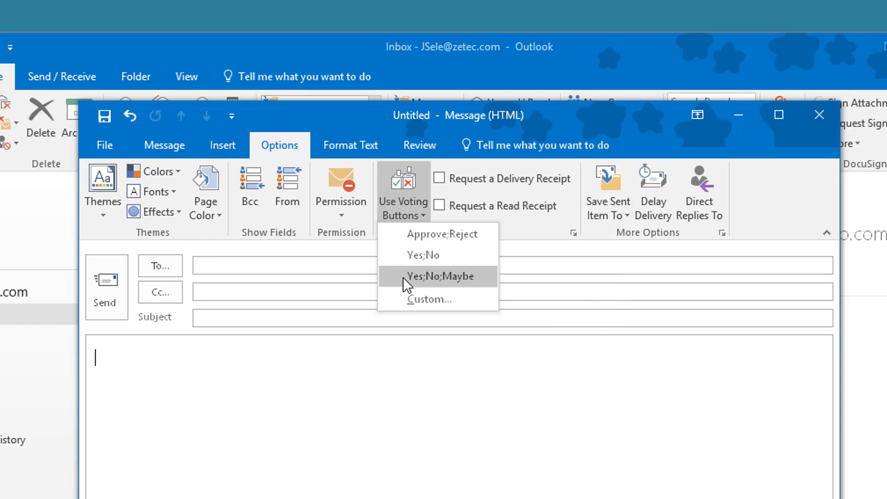
{"action": "left_click", "coordinate": [426, 274]}
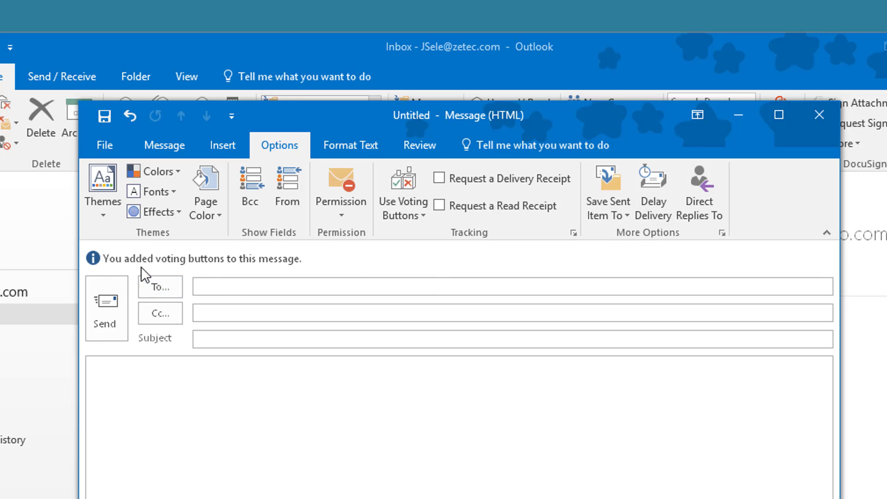
{"action": "left_click", "coordinate": [220, 286]}
{"action": "type", "text": "jsele@;"}
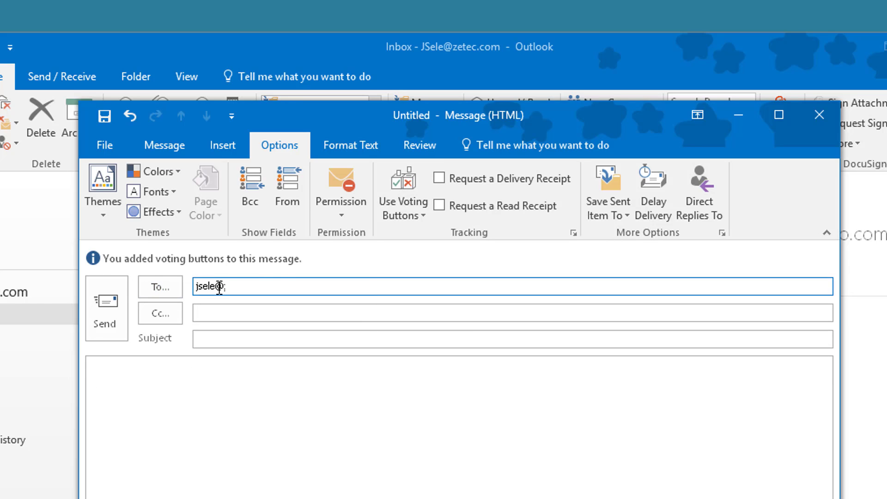
{"action": "key", "text": "Return"}
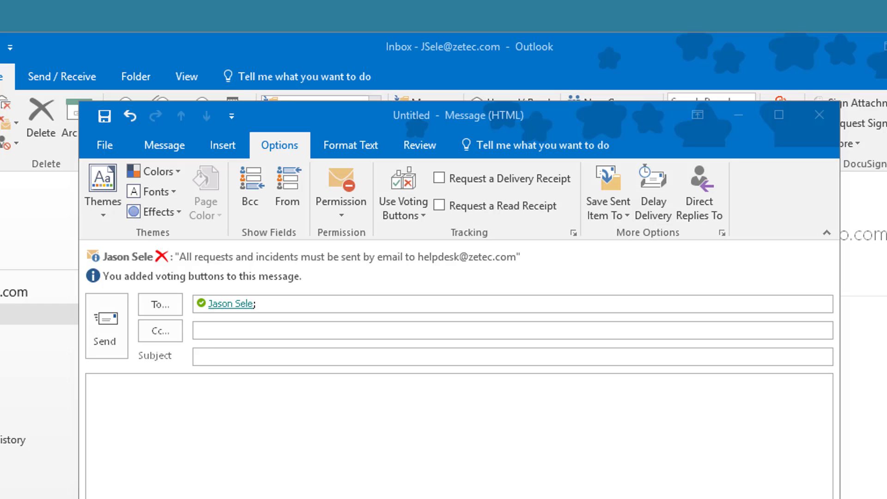
{"action": "type", "text": "Will you attend the company Christmas party?"}
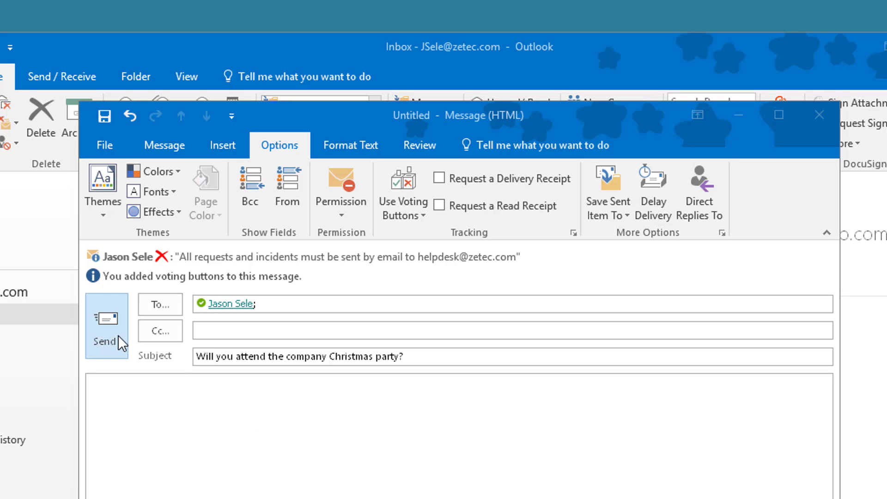
{"action": "left_click", "coordinate": [118, 335]}
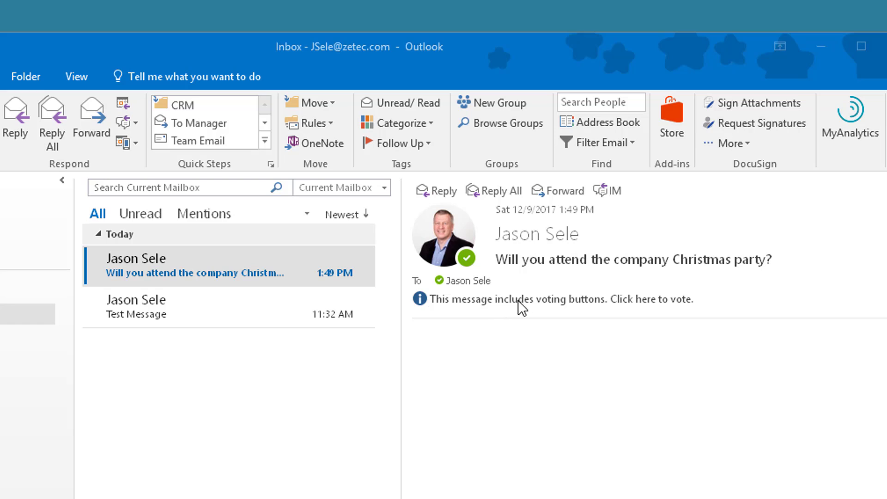
Vote Yes on the Christmas party poll and send the response now
{"action": "left_click", "coordinate": [676, 301]}
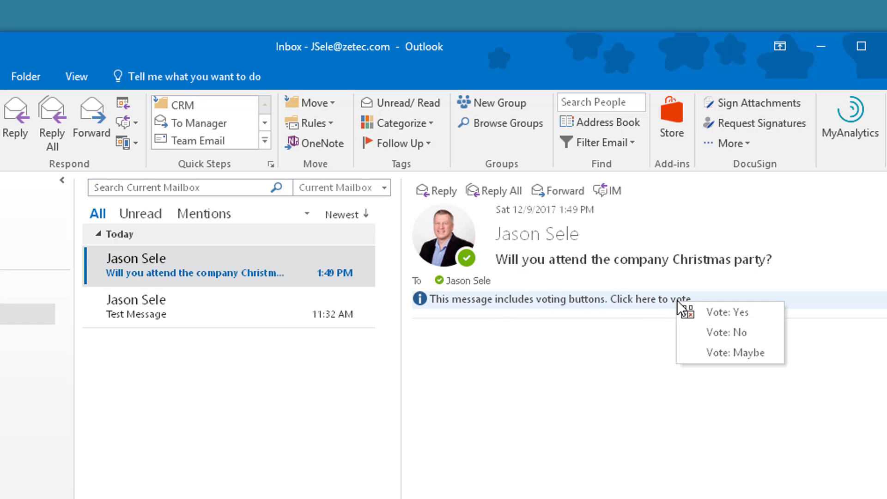
{"action": "left_click", "coordinate": [721, 317]}
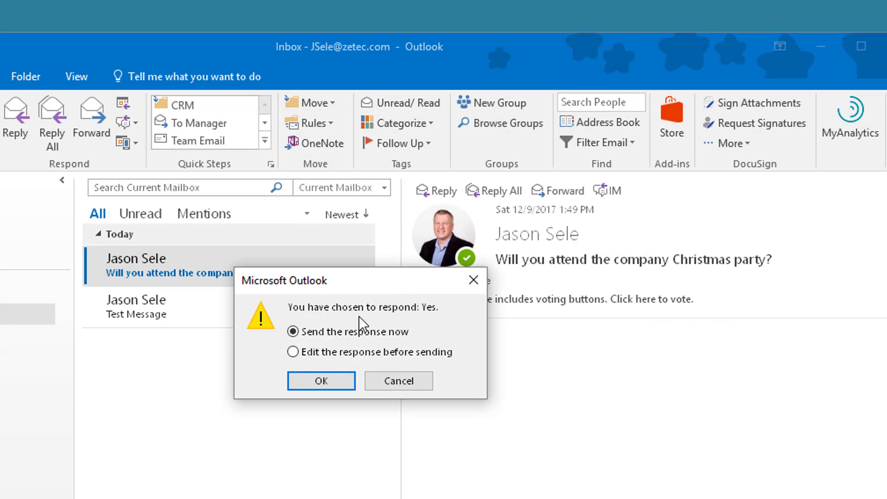
{"action": "left_click", "coordinate": [324, 381]}
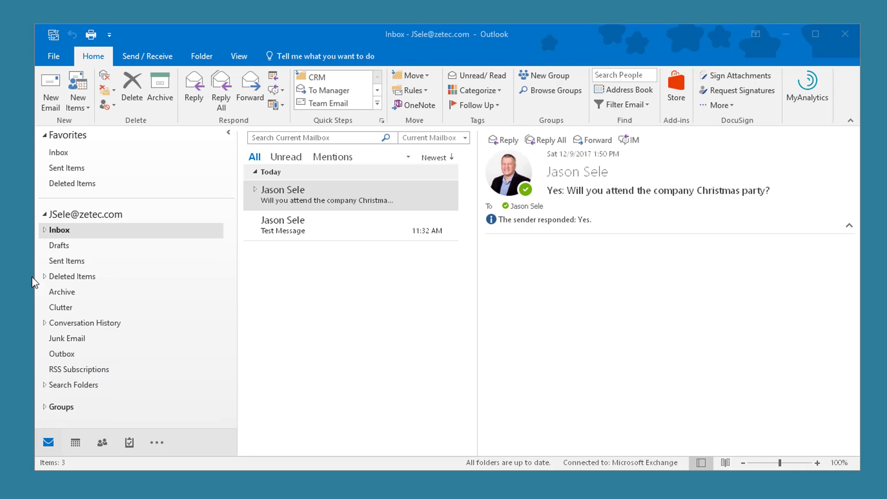
Open the sent poll from Sent Items and view its Tracking results
{"action": "left_click", "coordinate": [61, 262]}
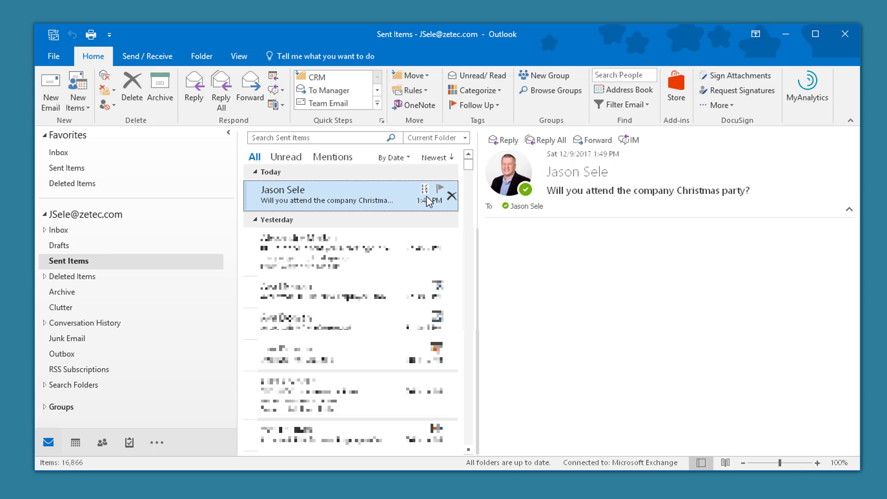
{"action": "double_click", "coordinate": [338, 191]}
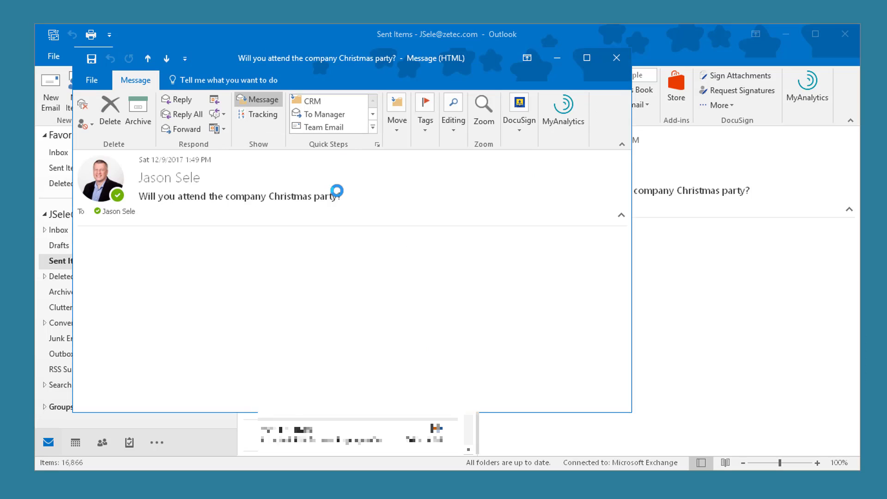
{"action": "left_click", "coordinate": [271, 122]}
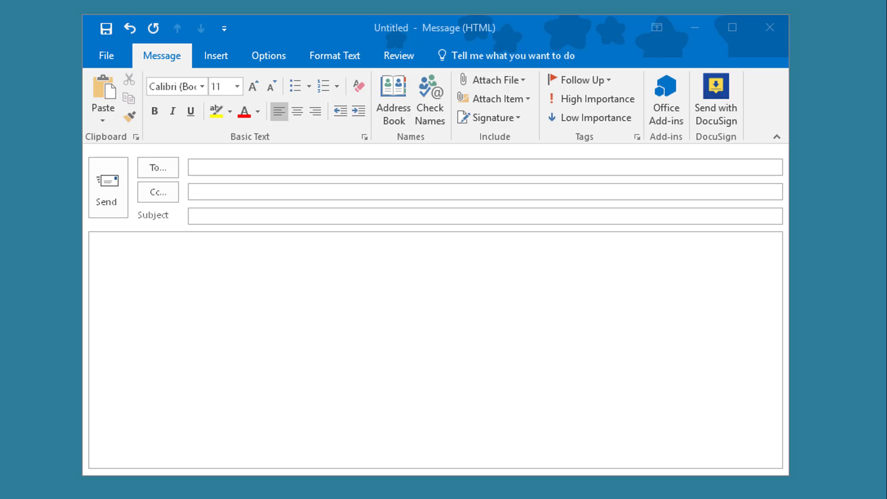
Move between the To and Cc fields, then turn on the Bcc field under Options
{"action": "left_click", "coordinate": [196, 167]}
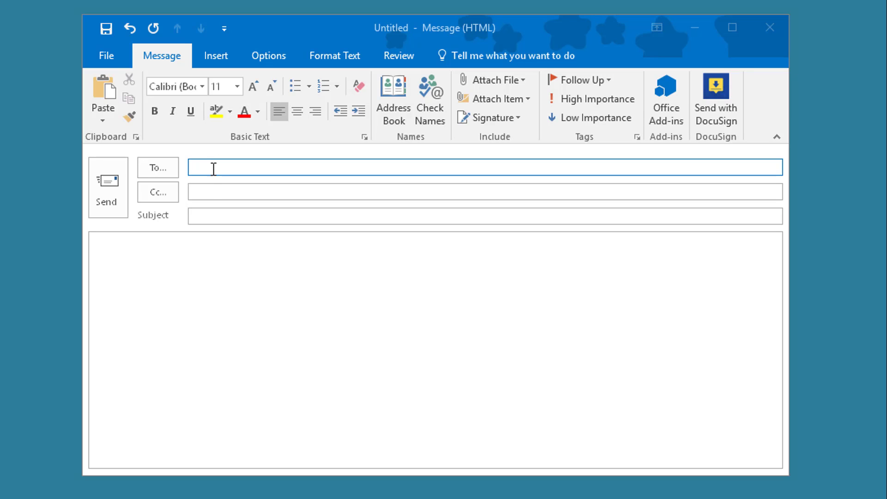
{"action": "left_click", "coordinate": [213, 189]}
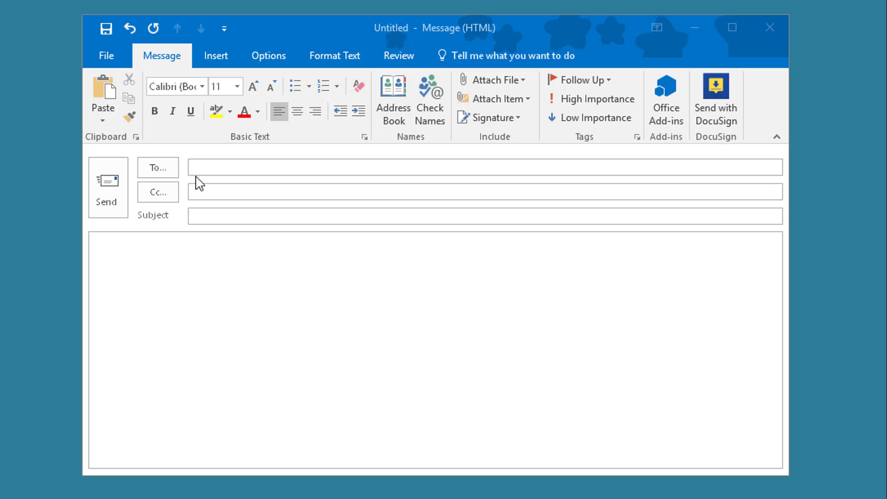
{"action": "left_click", "coordinate": [196, 169]}
{"action": "left_click", "coordinate": [197, 189]}
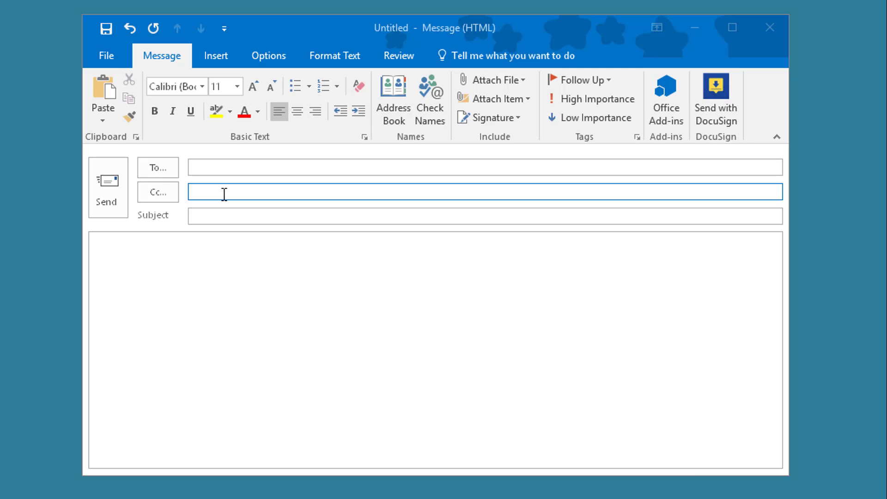
{"action": "left_click", "coordinate": [261, 57]}
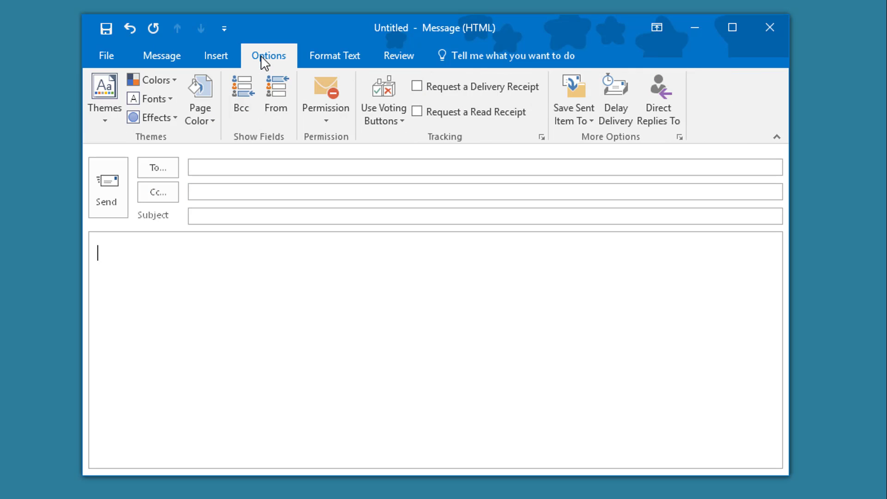
{"action": "left_click", "coordinate": [235, 103]}
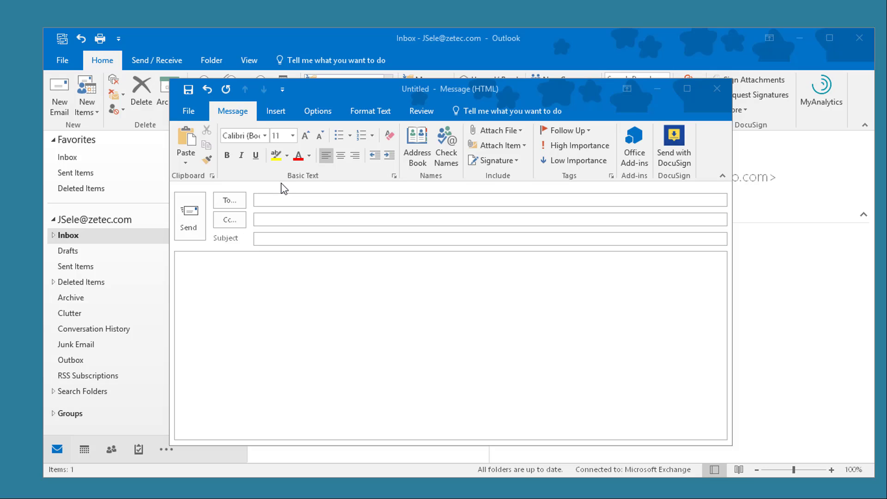
Set Direct Replies To a different address for the message
{"action": "left_click", "coordinate": [318, 115]}
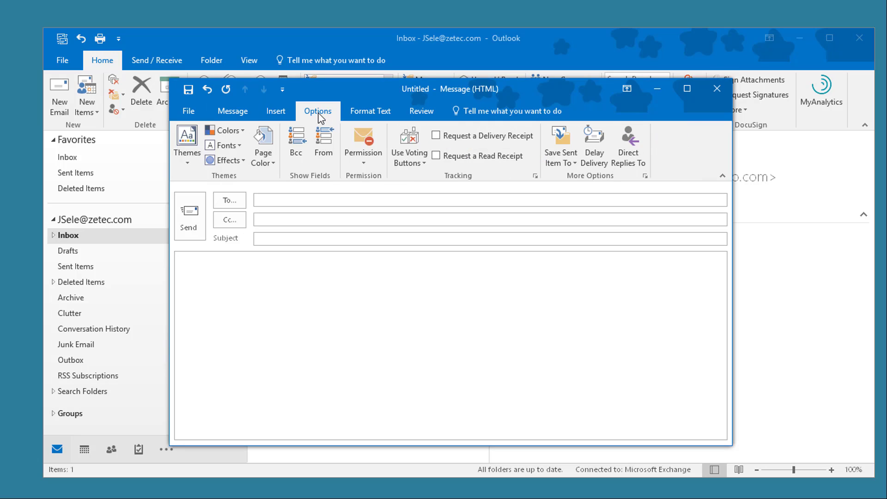
{"action": "left_click", "coordinate": [631, 157]}
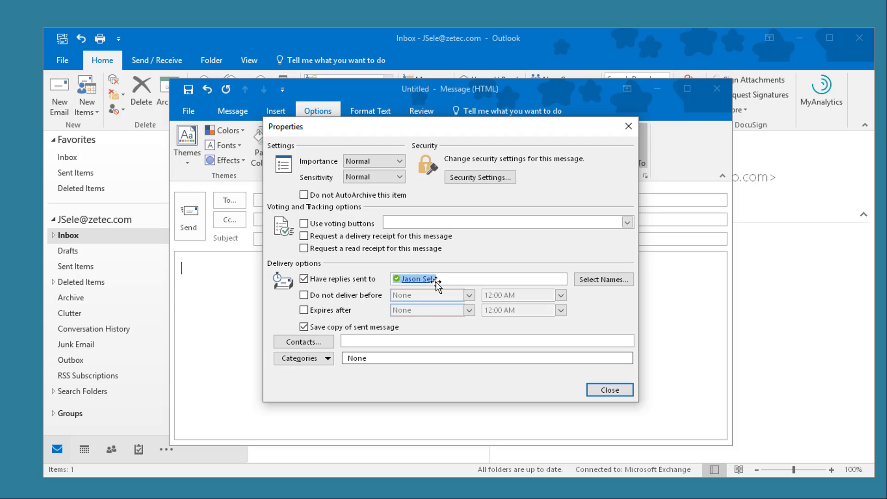
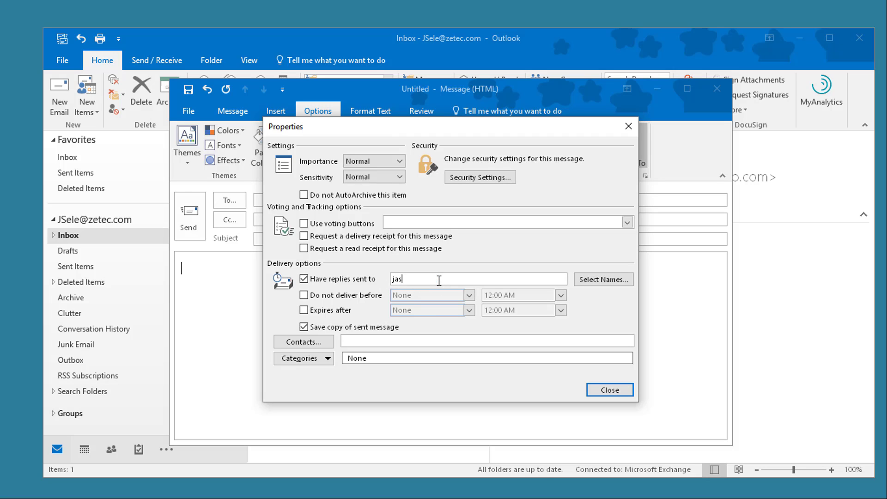
{"action": "left_click", "coordinate": [610, 391]}
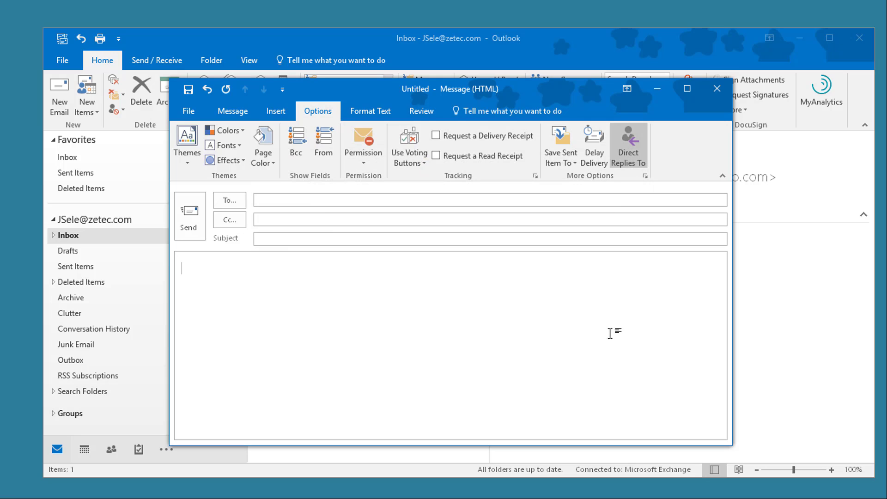
Address and send the Test message, then open it and start a reply
{"action": "left_click", "coordinate": [314, 202]}
{"action": "type", "text": "jsel"}
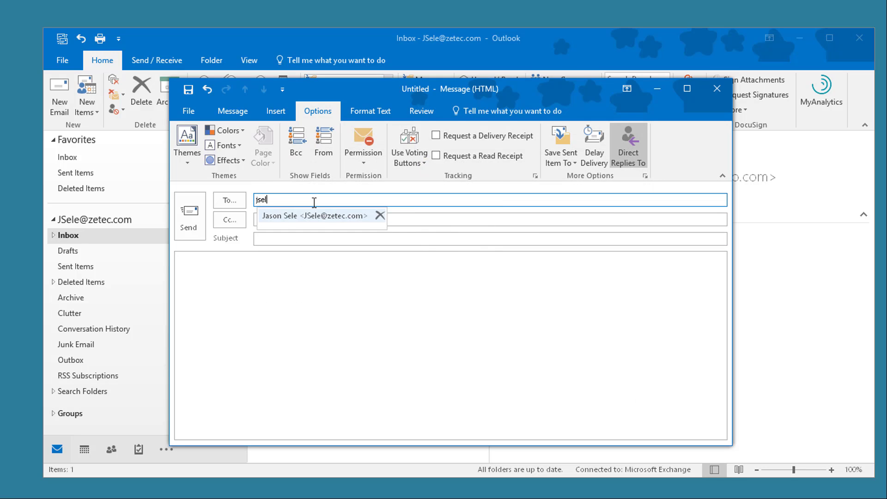
{"action": "type", "text": "e"}
{"action": "key", "text": "Tab"}
{"action": "key", "text": "Tab"}
{"action": "type", "text": "Test"}
{"action": "left_click", "coordinate": [185, 232]}
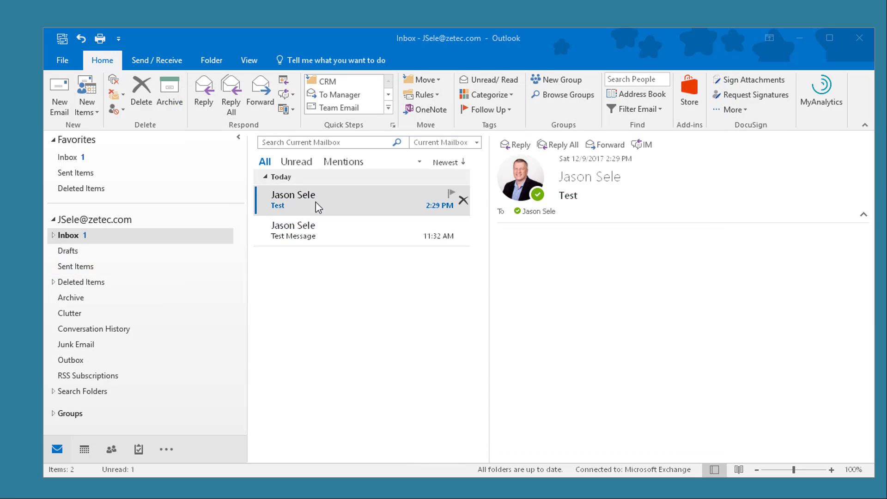
{"action": "double_click", "coordinate": [316, 202]}
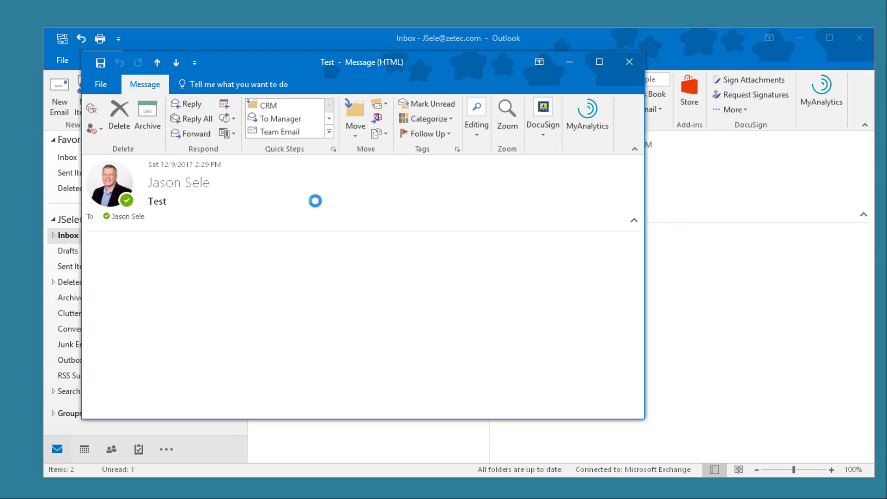
{"action": "left_click", "coordinate": [190, 107]}
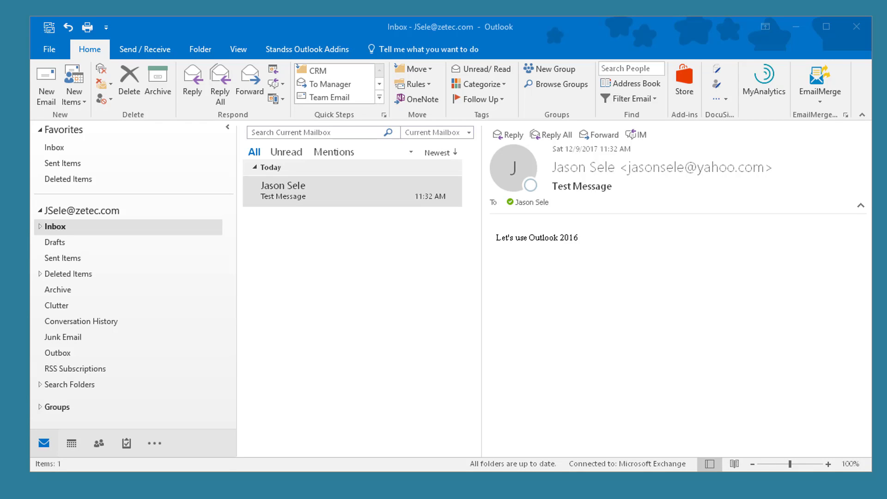
Go to the Add-ins page of Outlook Options and turn off EmailMerge for Outlook under COM Add-ins
{"action": "left_click", "coordinate": [53, 50]}
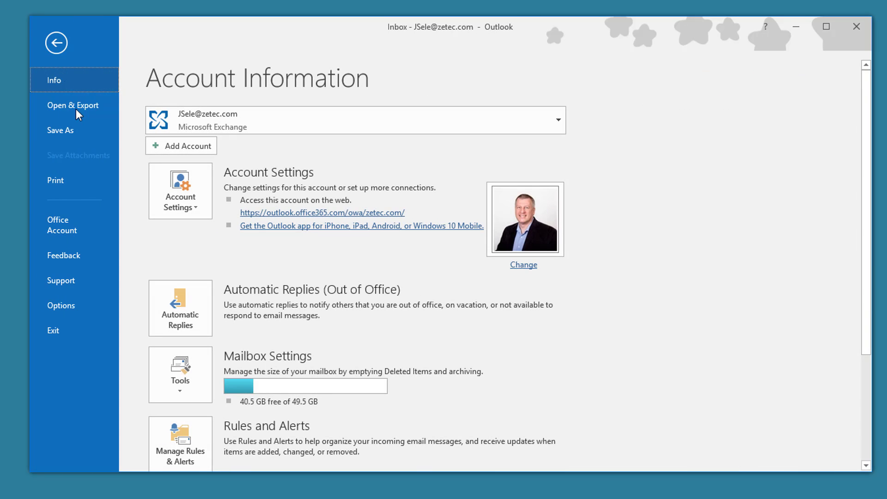
{"action": "left_click", "coordinate": [66, 311]}
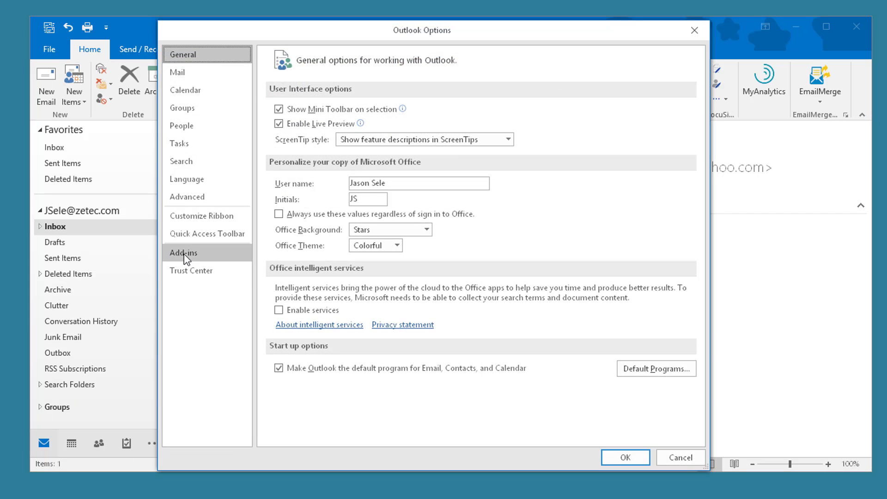
{"action": "left_click", "coordinate": [183, 254]}
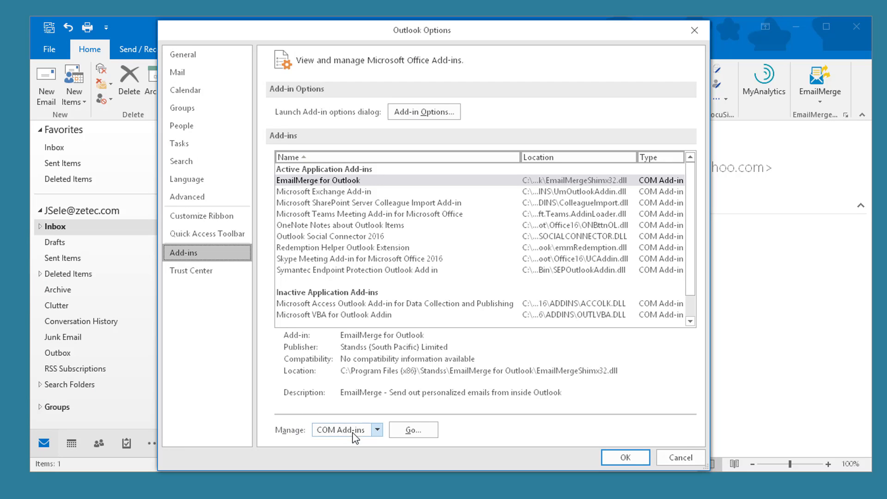
{"action": "left_click", "coordinate": [416, 431]}
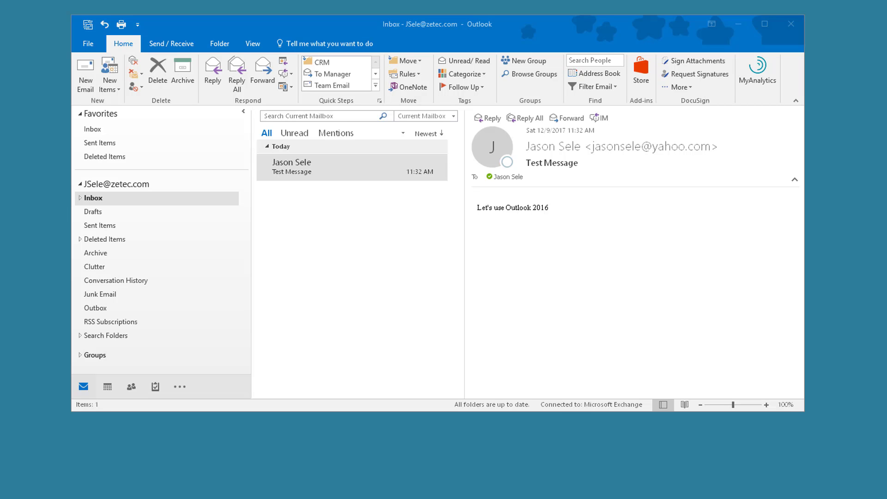
Open Mailbox Cleanup, review each folder's size under View Mailbox Size, then close it
{"action": "left_click", "coordinate": [87, 49]}
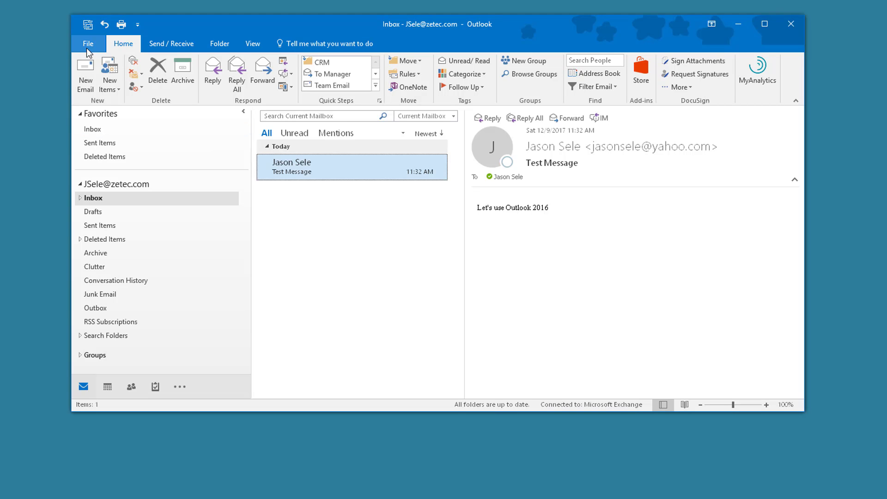
{"action": "left_click", "coordinate": [88, 44]}
{"action": "left_click", "coordinate": [211, 334]}
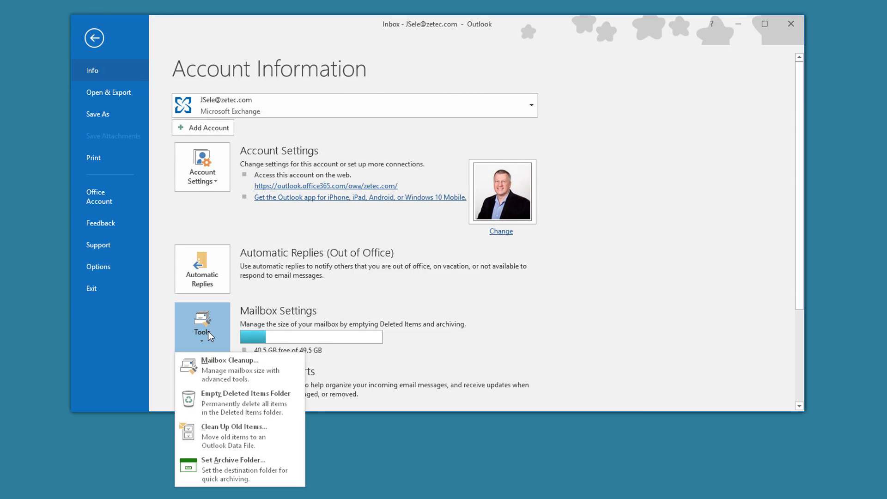
{"action": "left_click", "coordinate": [215, 365]}
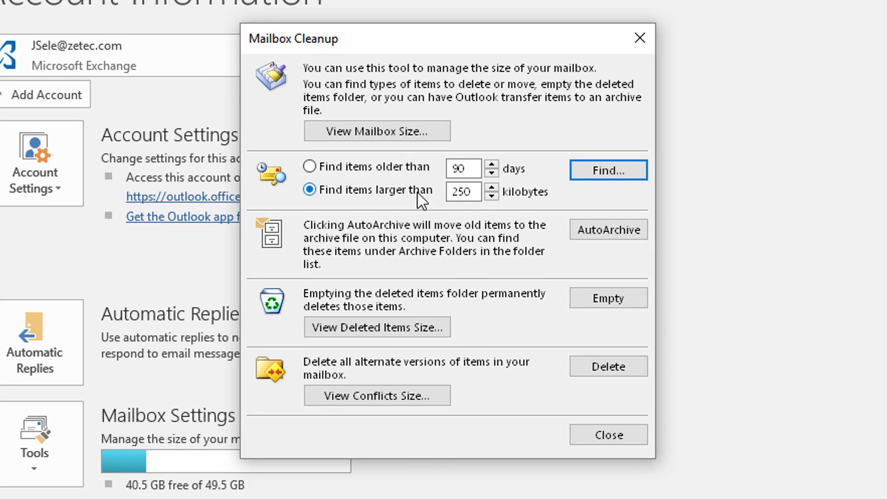
{"action": "left_click", "coordinate": [380, 135]}
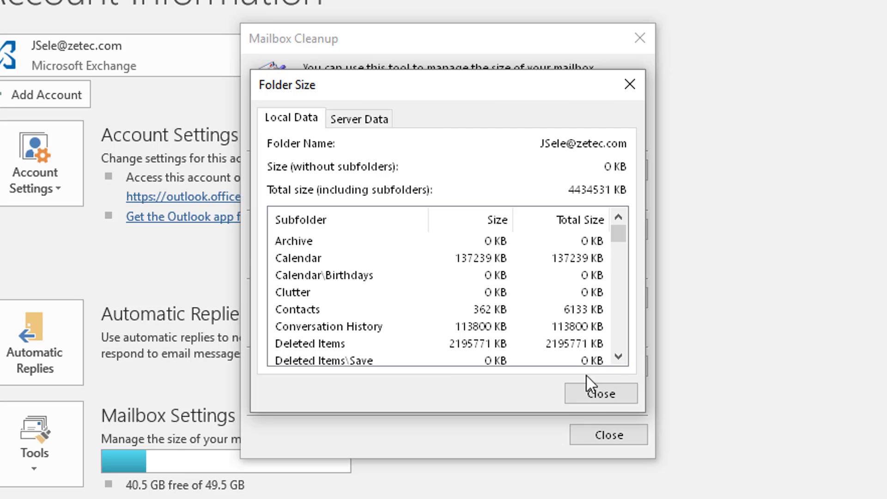
{"action": "left_click", "coordinate": [599, 394]}
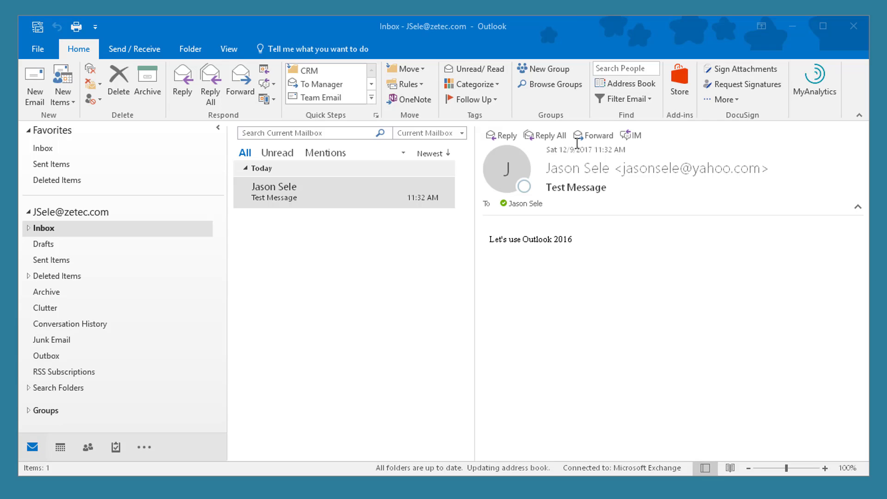
Open the Compact view's advanced View Settings and close them with OK
{"action": "left_click", "coordinate": [226, 50]}
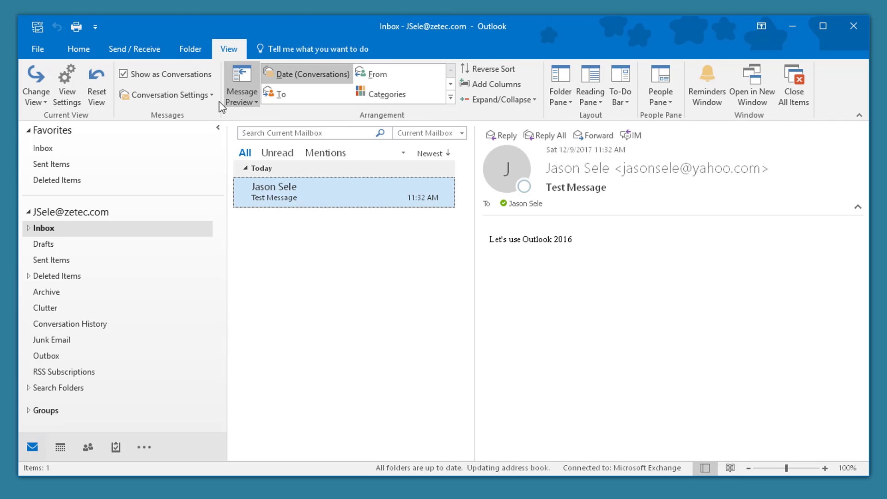
{"action": "left_click", "coordinate": [46, 100]}
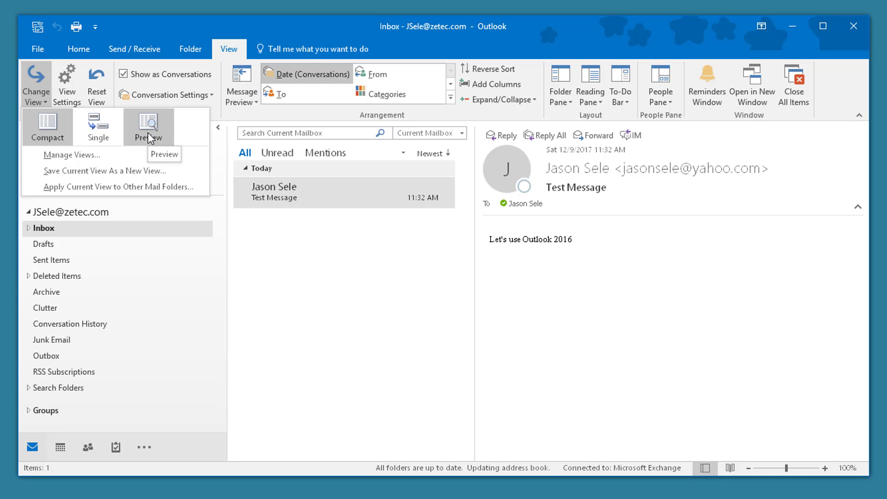
{"action": "left_click", "coordinate": [71, 85]}
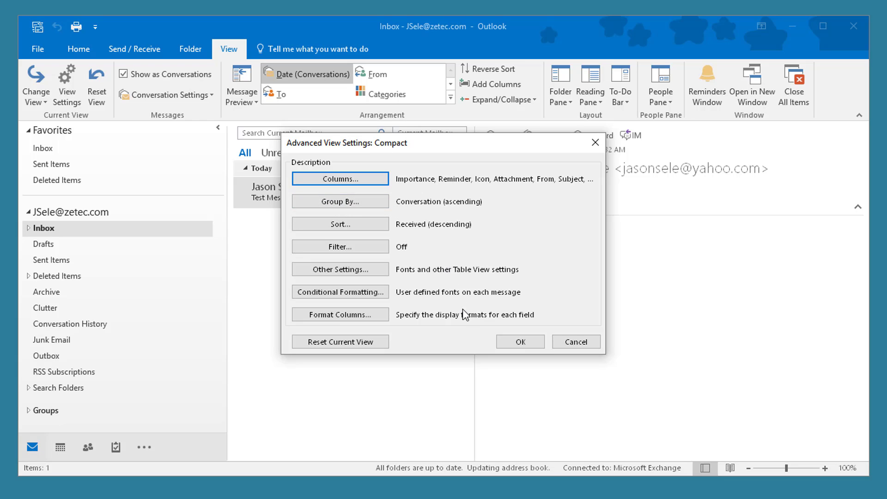
{"action": "left_click", "coordinate": [519, 342]}
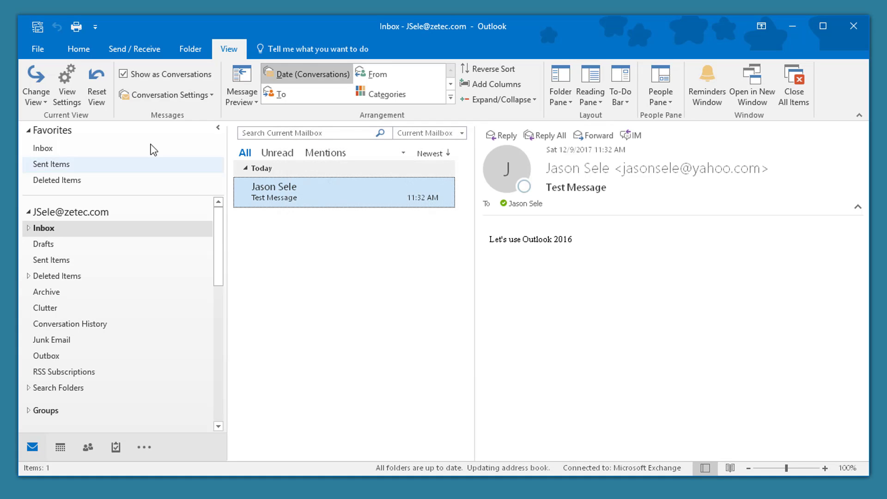
Leave Message Preview unchanged and apply the Compact view to the inbox
{"action": "left_click", "coordinate": [250, 98]}
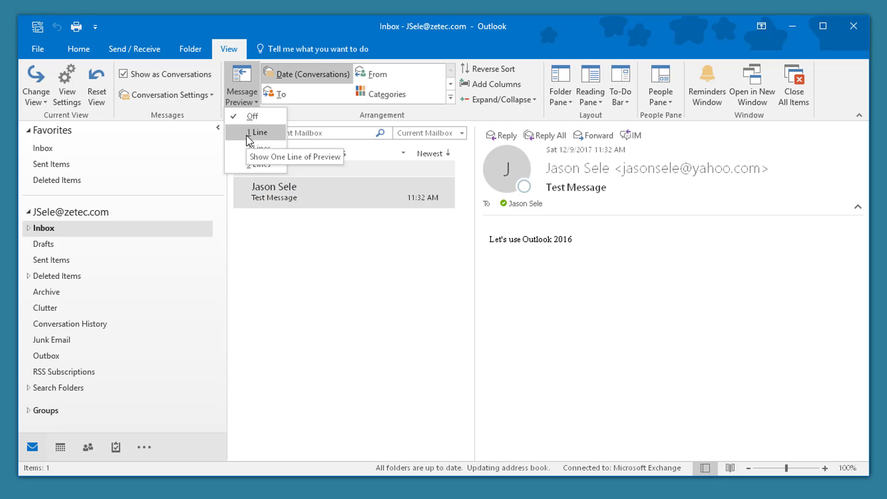
{"action": "left_click", "coordinate": [239, 100]}
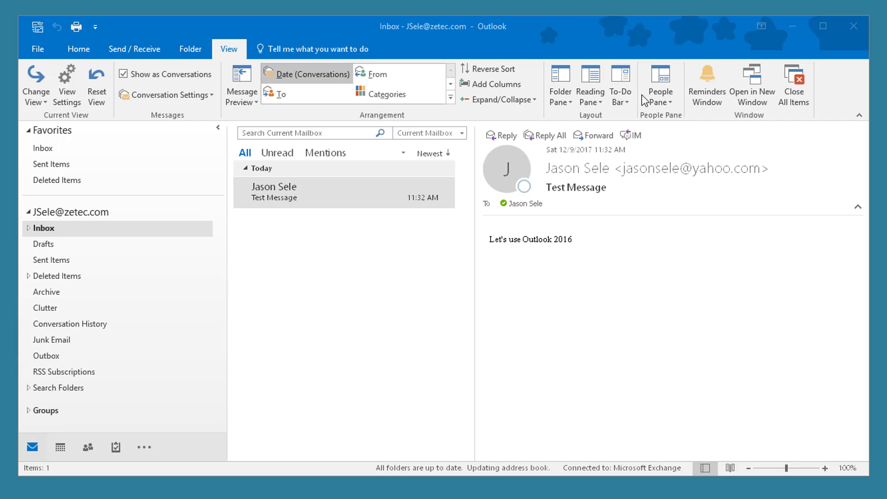
{"action": "left_click", "coordinate": [36, 94]}
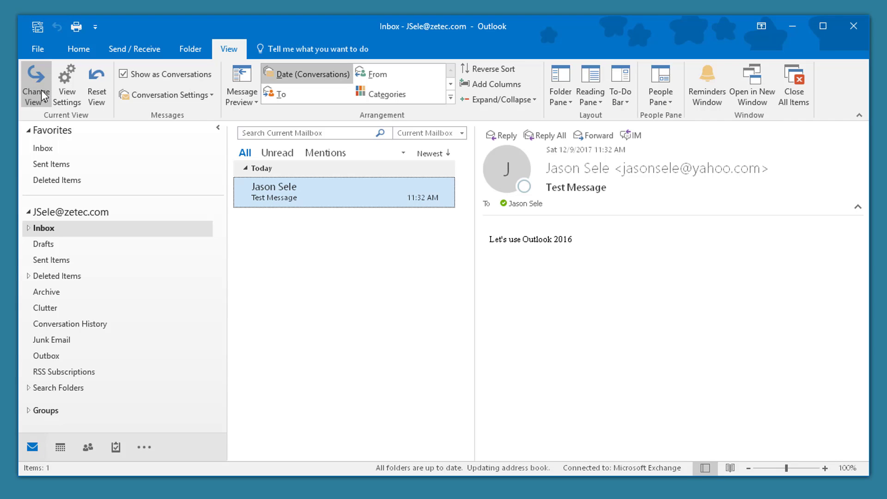
{"action": "left_click", "coordinate": [48, 133]}
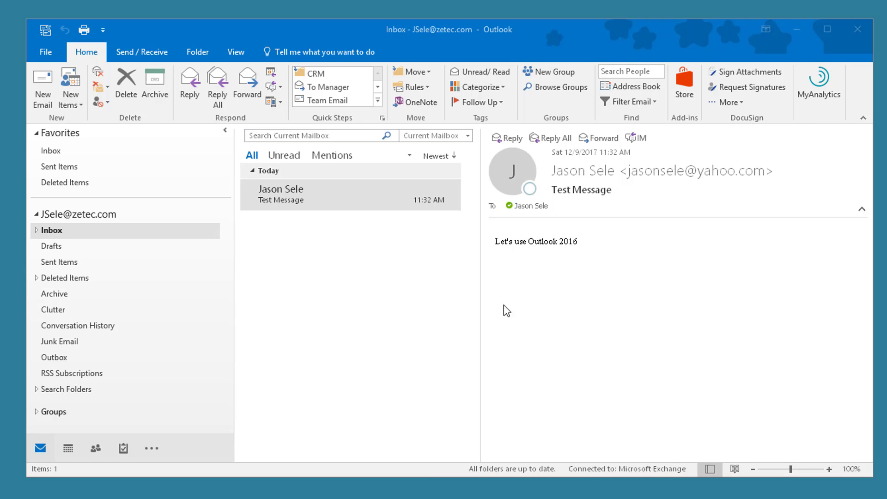
Enable the Developer tab in Customize Ribbon options and display its macro and form tools
{"action": "left_click", "coordinate": [45, 53]}
{"action": "left_click", "coordinate": [70, 310]}
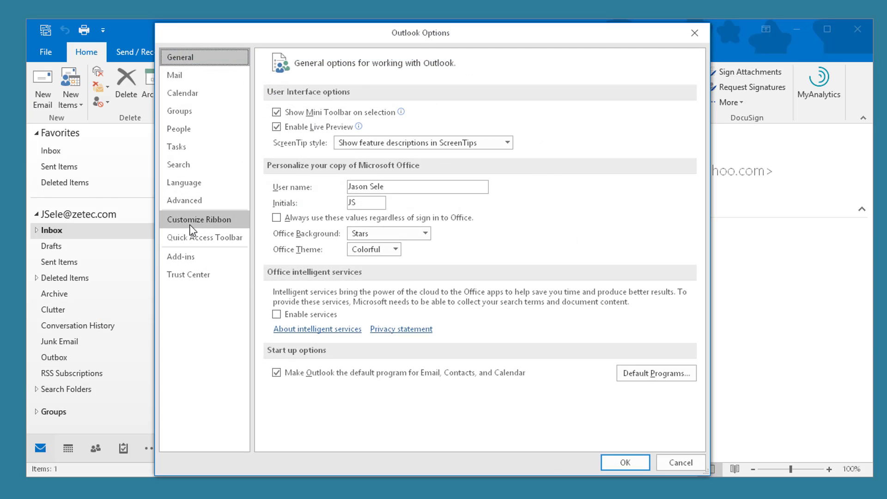
{"action": "left_click", "coordinate": [192, 221]}
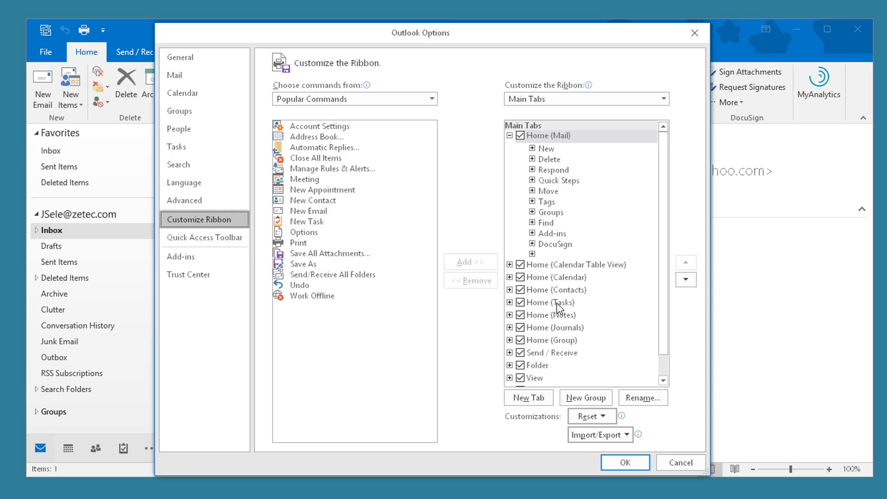
{"action": "scroll", "coordinate": [666, 292], "scroll_direction": "down", "scroll_amount": 1}
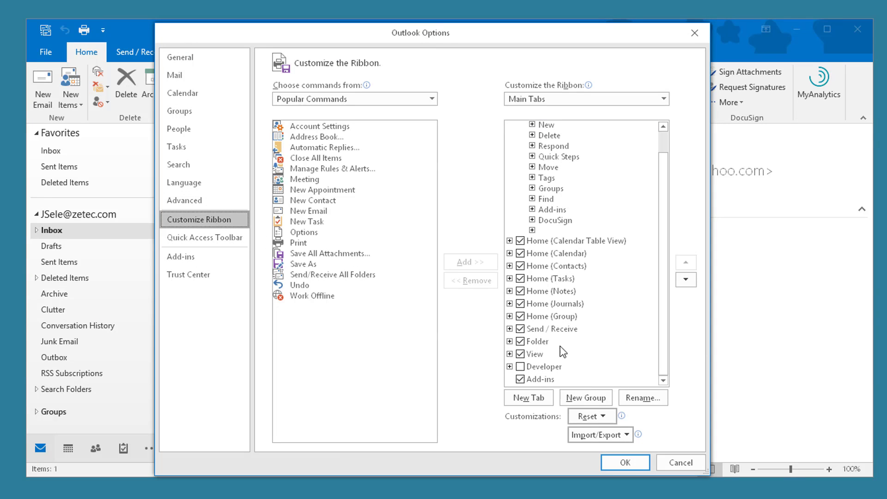
{"action": "left_click", "coordinate": [520, 366]}
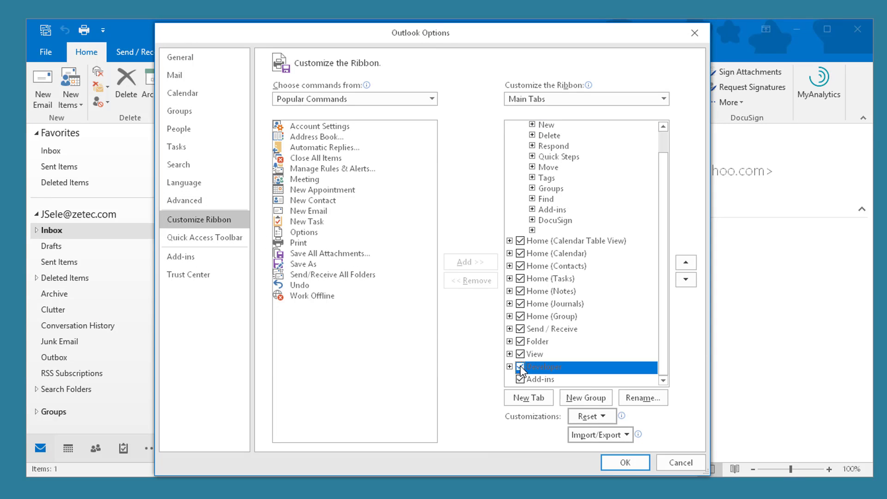
{"action": "left_click", "coordinate": [635, 464]}
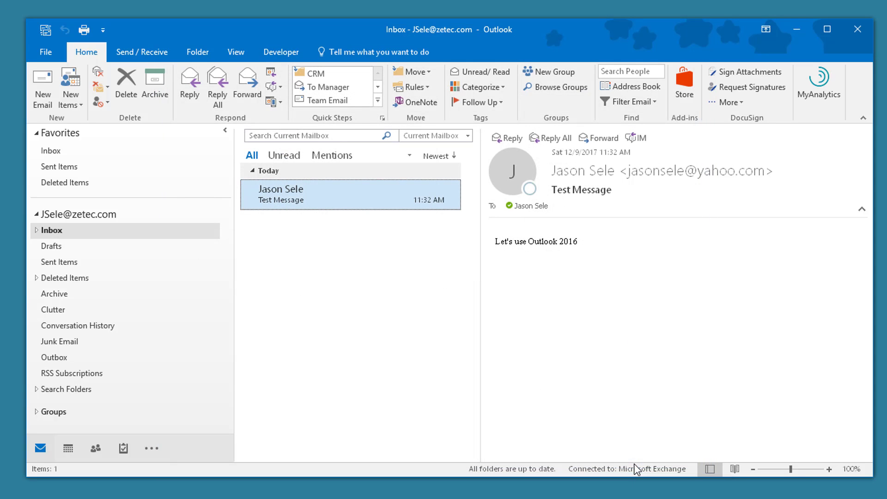
{"action": "left_click", "coordinate": [282, 59]}
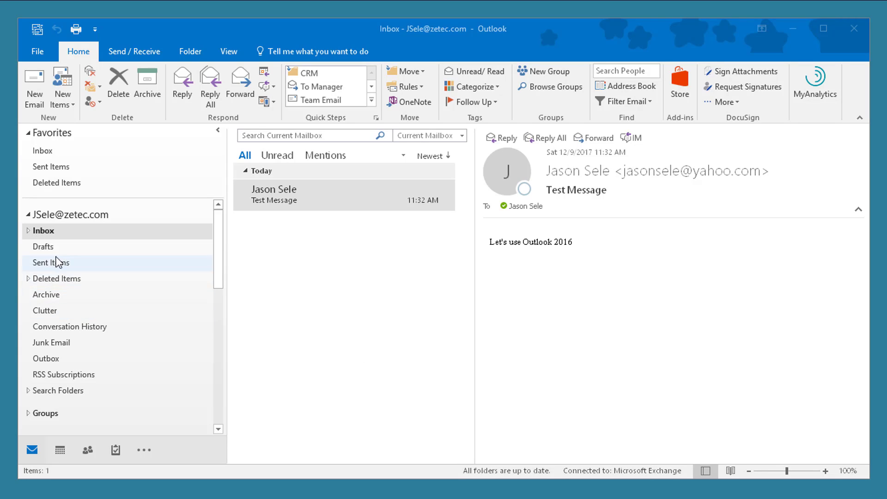
Create a search folder for mail with attachments
{"action": "left_click", "coordinate": [28, 392]}
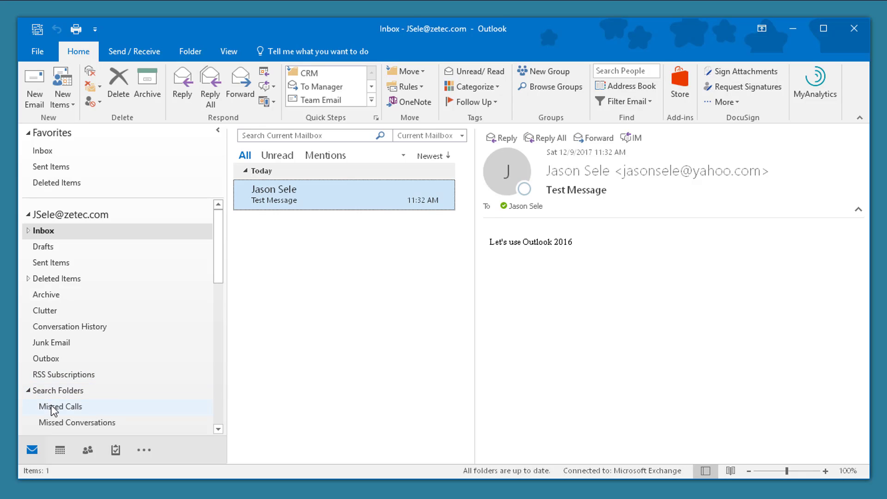
{"action": "left_click", "coordinate": [219, 429]}
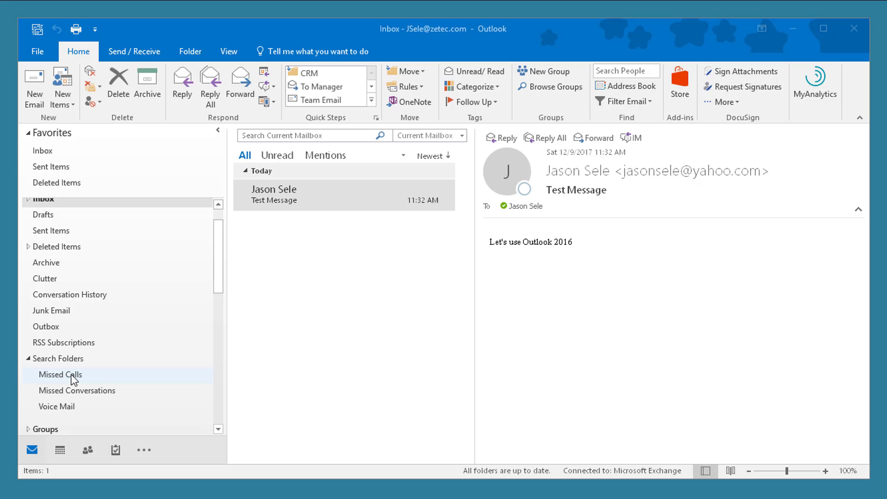
{"action": "left_click", "coordinate": [192, 53]}
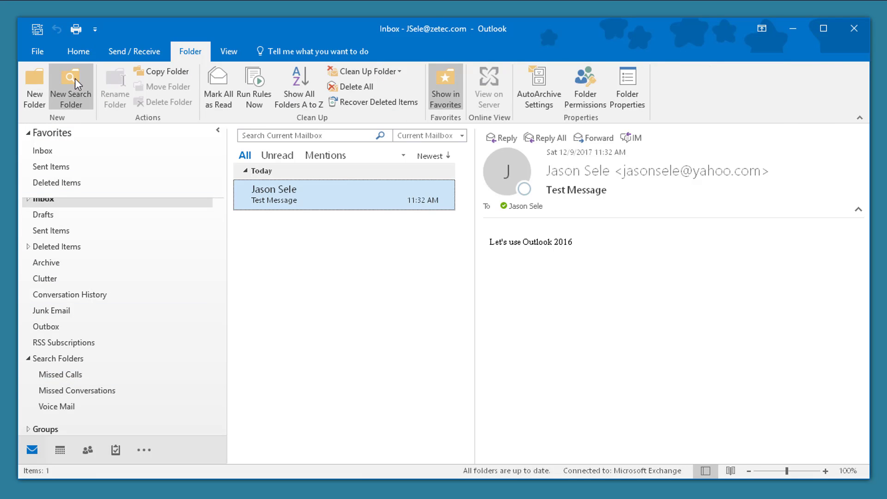
{"action": "left_click", "coordinate": [61, 84]}
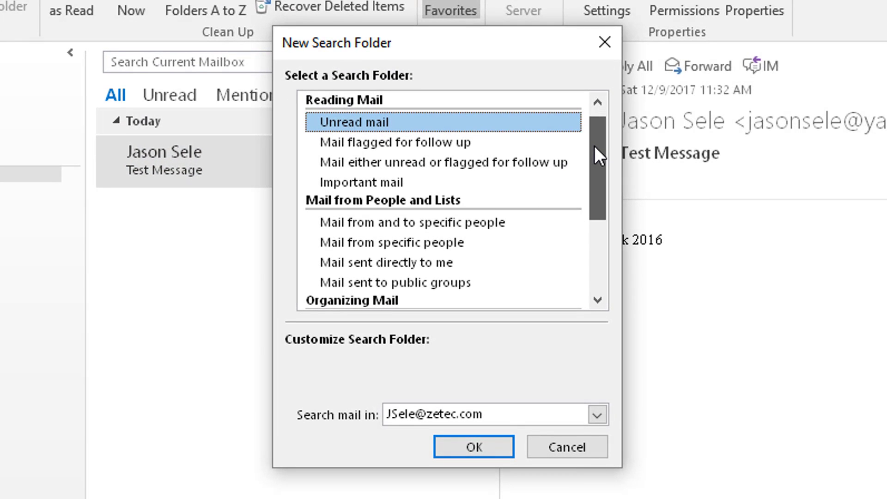
{"action": "left_click_drag", "start_coordinate": [593, 146], "coordinate": [604, 181]}
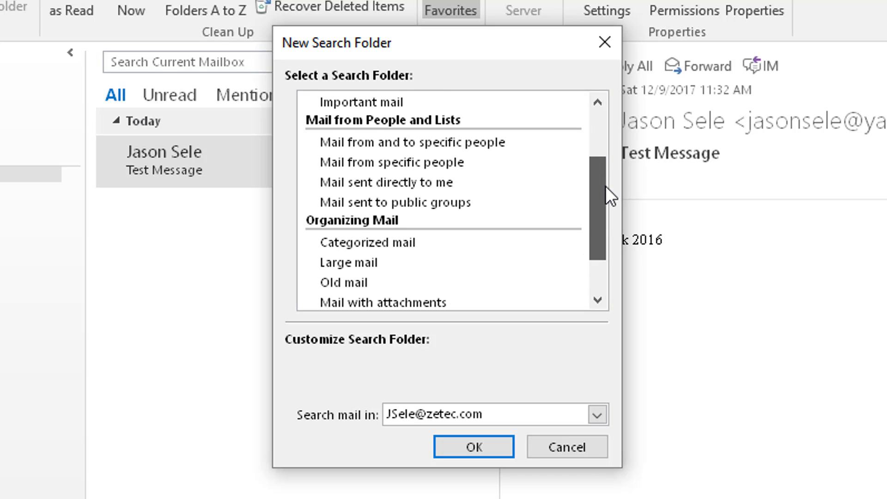
{"action": "left_click_drag", "start_coordinate": [605, 183], "coordinate": [608, 220]}
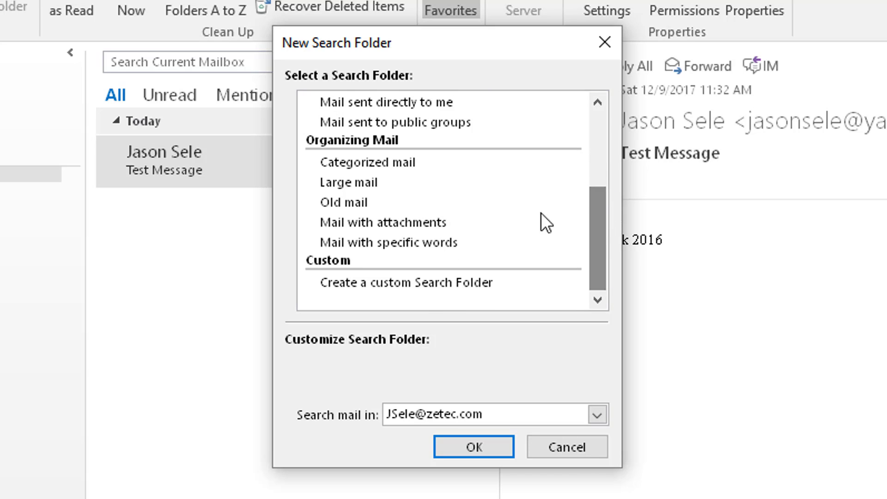
{"action": "left_click", "coordinate": [360, 222]}
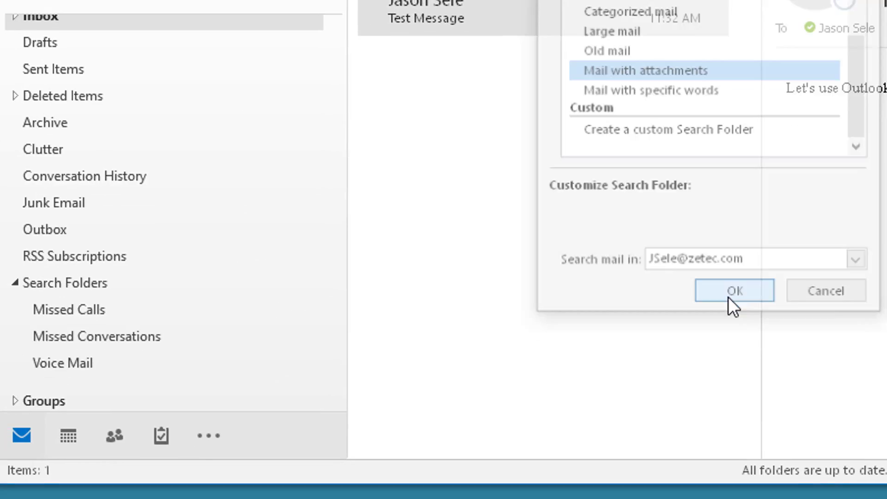
{"action": "left_click", "coordinate": [734, 292]}
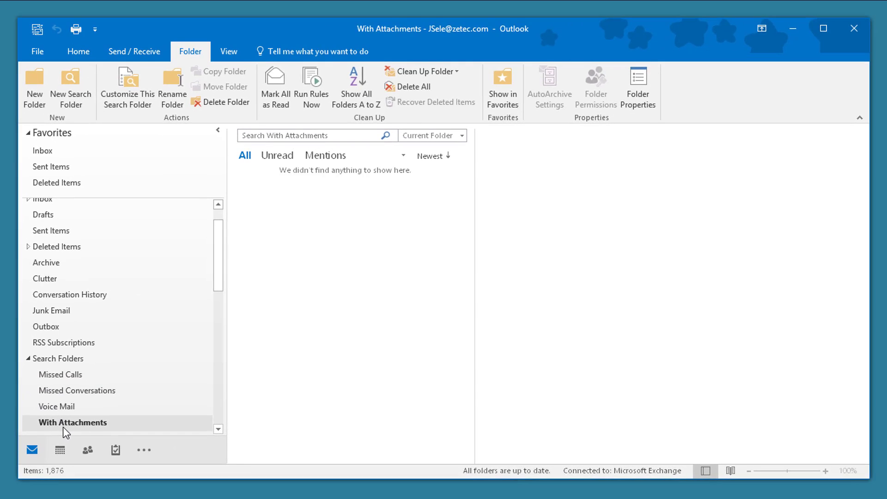
Create a search folder for mail containing 'Microsoft', then return to the Inbox
{"action": "left_click", "coordinate": [43, 199]}
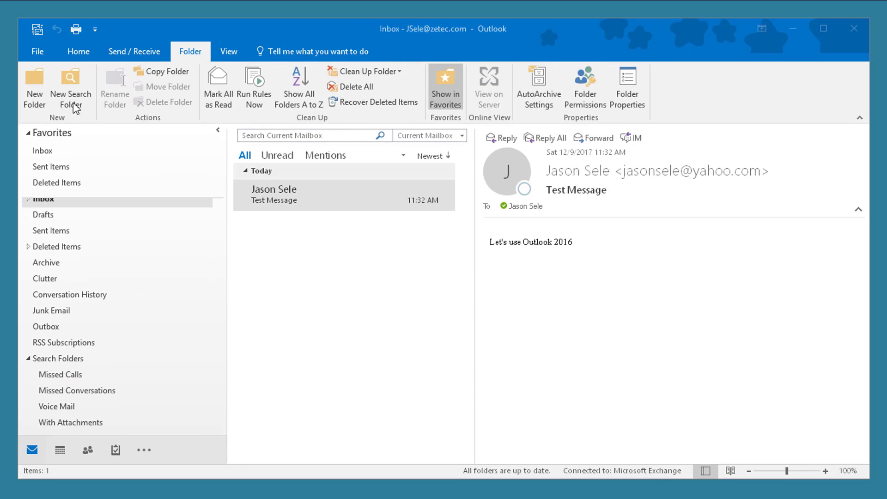
{"action": "left_click", "coordinate": [73, 96]}
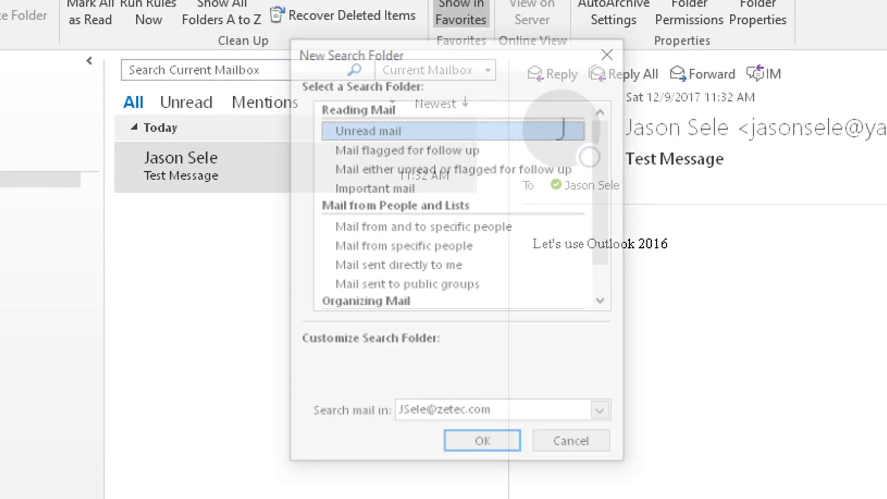
{"action": "left_click_drag", "start_coordinate": [606, 189], "coordinate": [609, 246]}
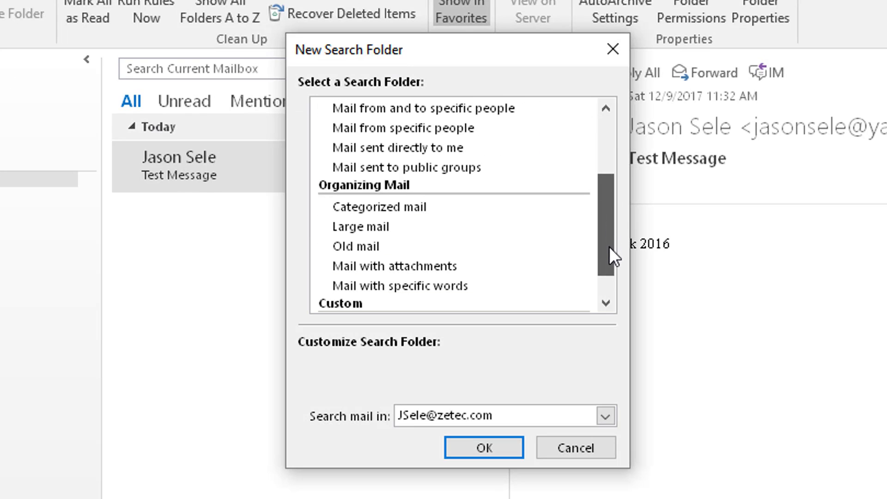
{"action": "left_click", "coordinate": [426, 286]}
{"action": "type", "text": "Microsoft"}
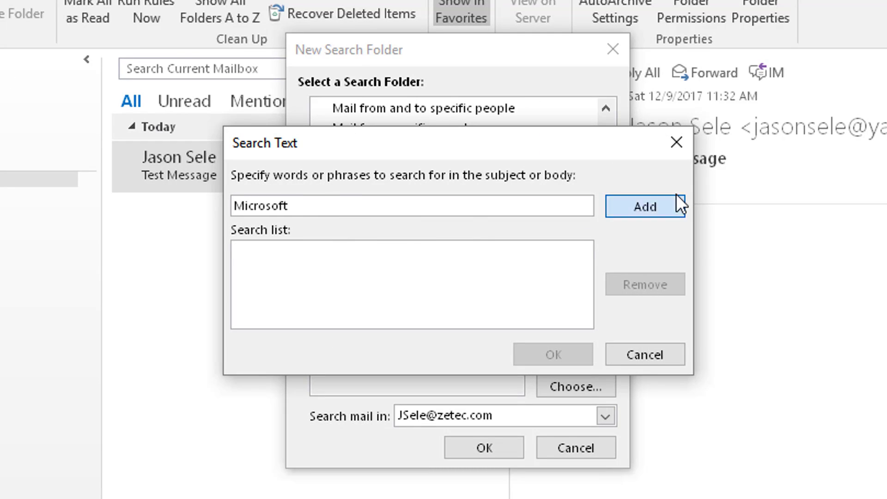
{"action": "left_click", "coordinate": [675, 201]}
{"action": "left_click", "coordinate": [554, 350]}
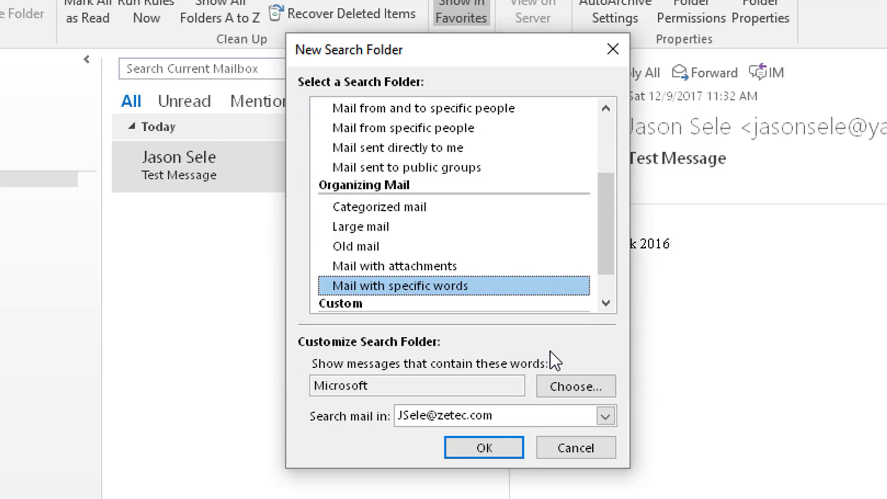
{"action": "left_click", "coordinate": [496, 440]}
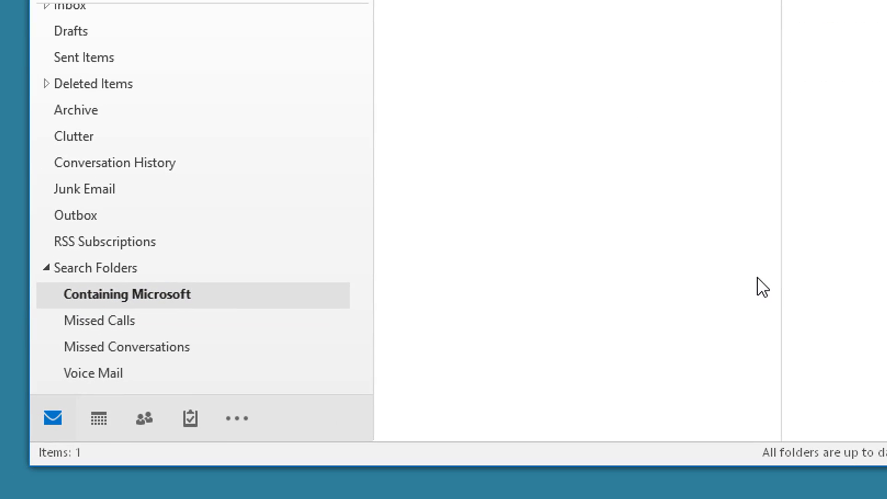
{"action": "key", "text": "ctrl+shift+i"}
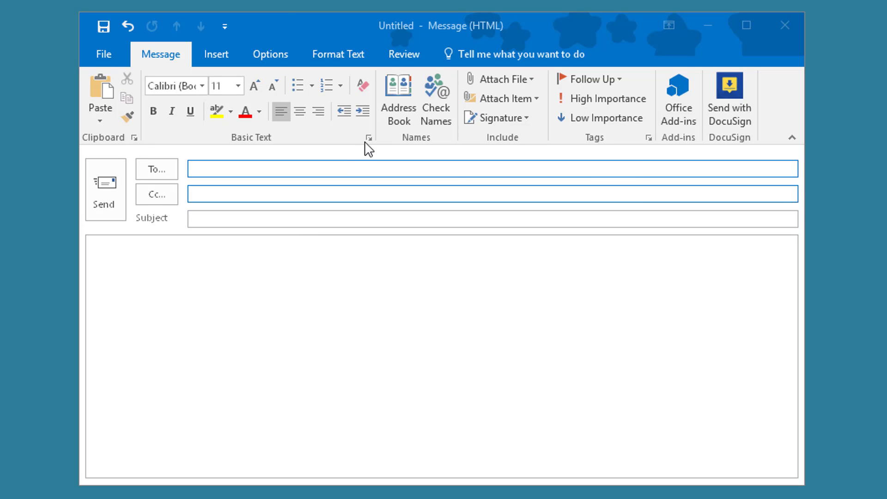
Review the signature settings, then insert the saved company signature into the message
{"action": "left_click", "coordinate": [519, 118]}
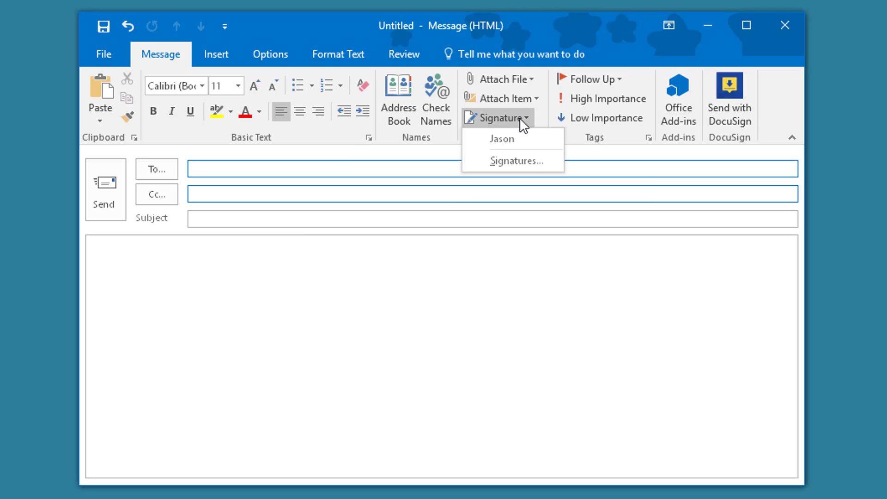
{"action": "left_click", "coordinate": [510, 164]}
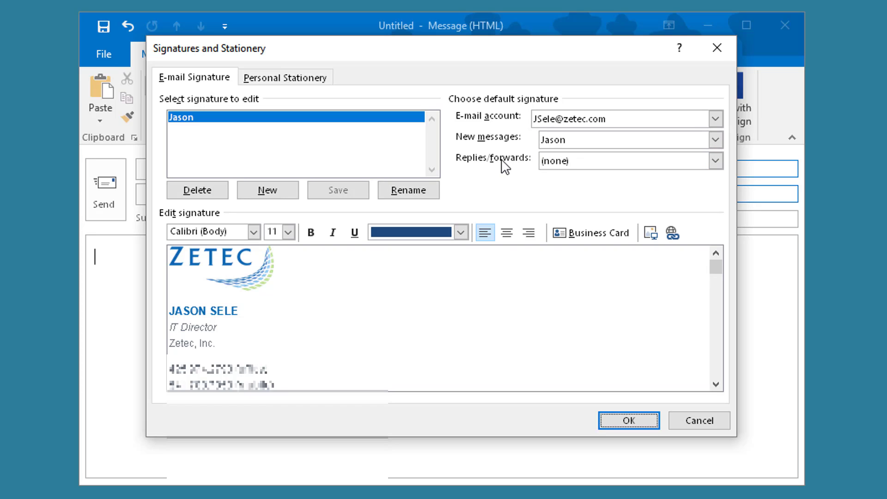
{"action": "left_click", "coordinate": [633, 420]}
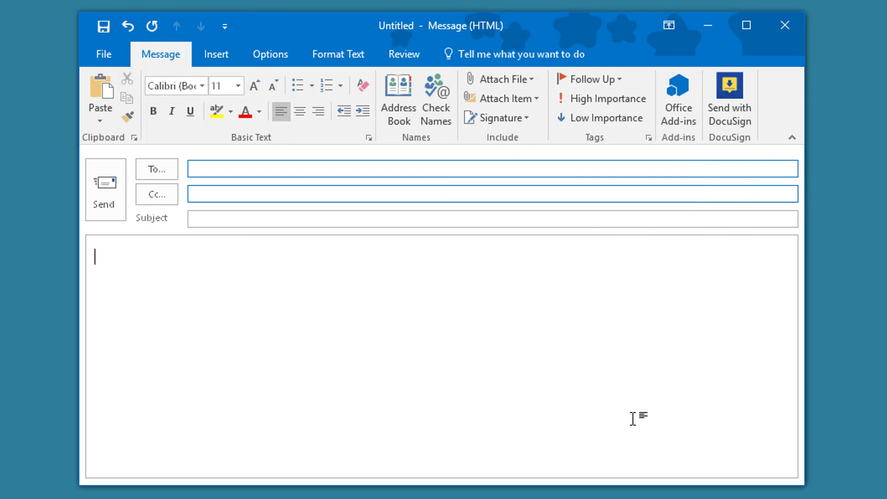
{"action": "left_click", "coordinate": [521, 117]}
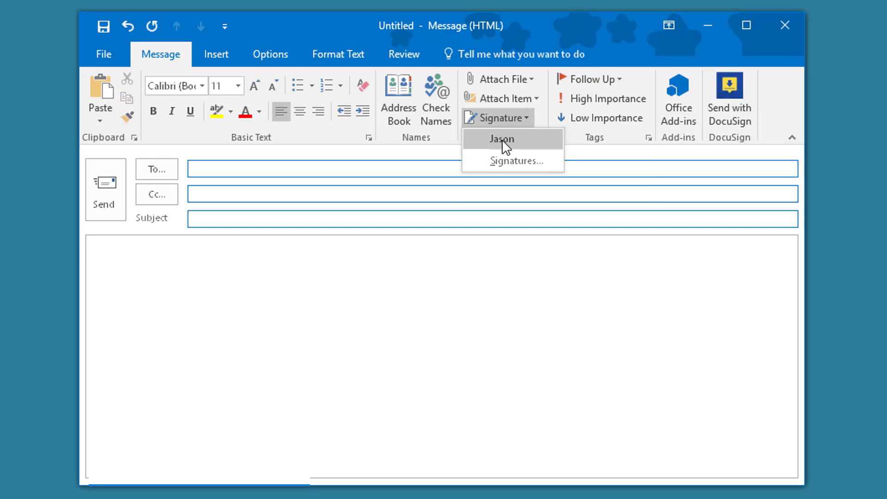
{"action": "left_click", "coordinate": [502, 139]}
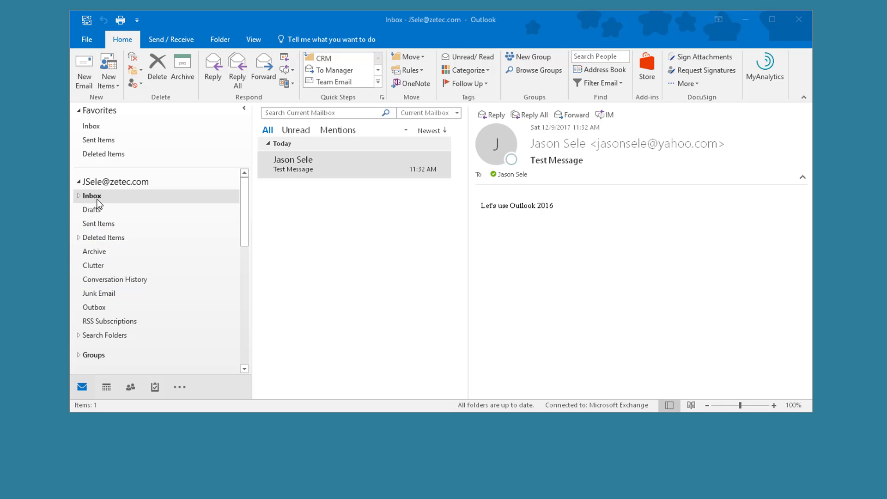
Block the Test Message's sender and acknowledge the confirmation
{"action": "right_click", "coordinate": [318, 163]}
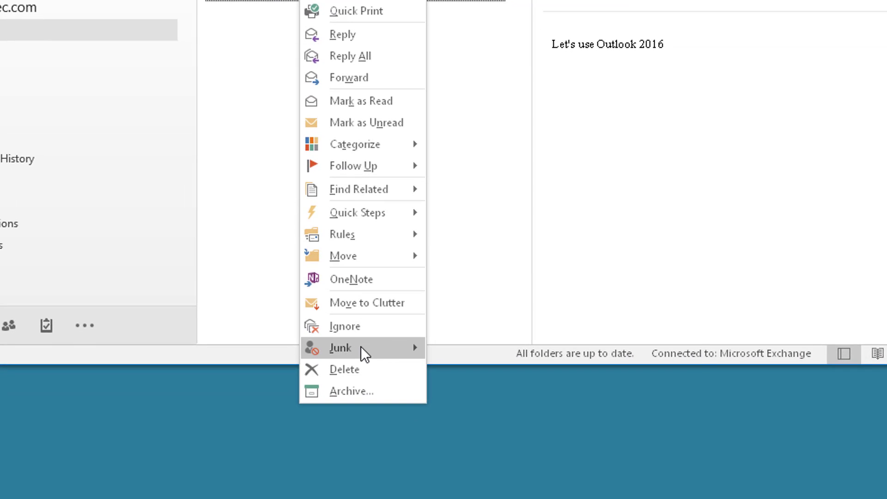
{"action": "mouse_move", "coordinate": [336, 361]}
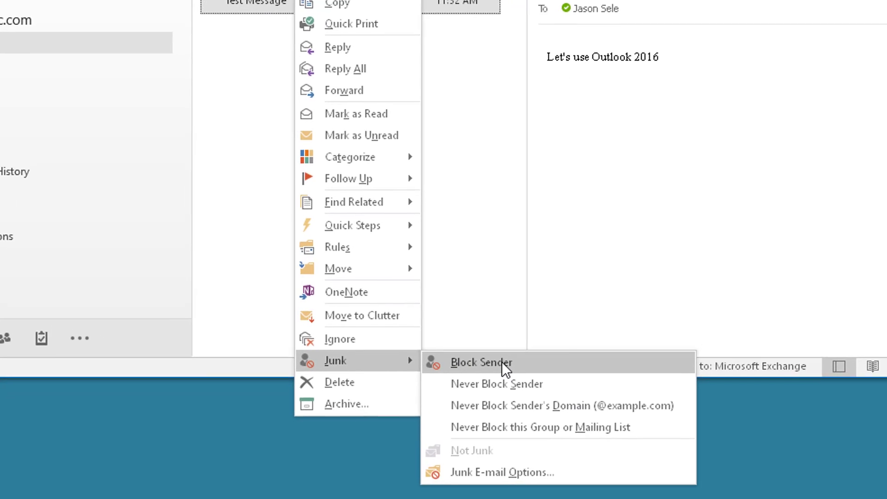
{"action": "left_click", "coordinate": [508, 349]}
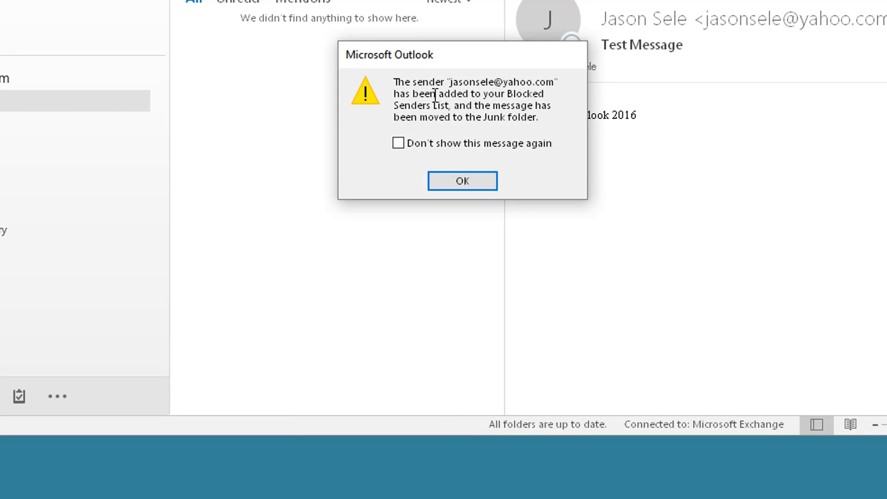
{"action": "left_click", "coordinate": [463, 181]}
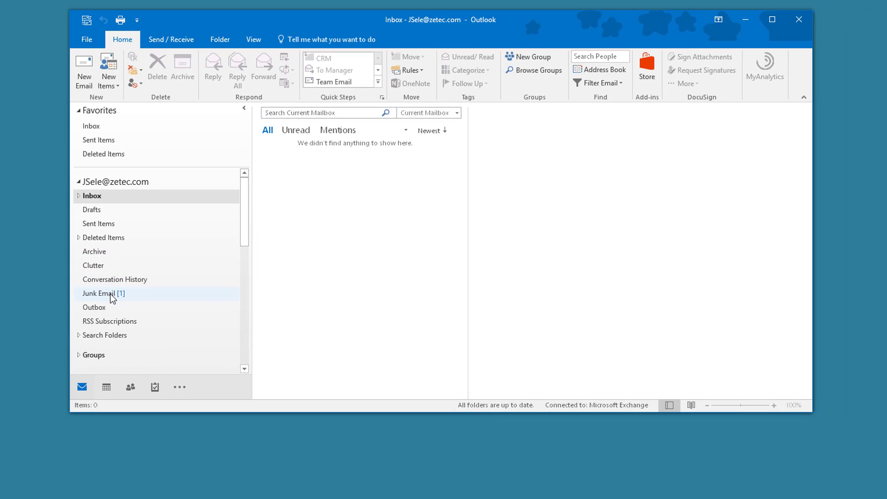
Mark the message Not Junk with the sender always trusted, then return to the Inbox
{"action": "left_click", "coordinate": [111, 298]}
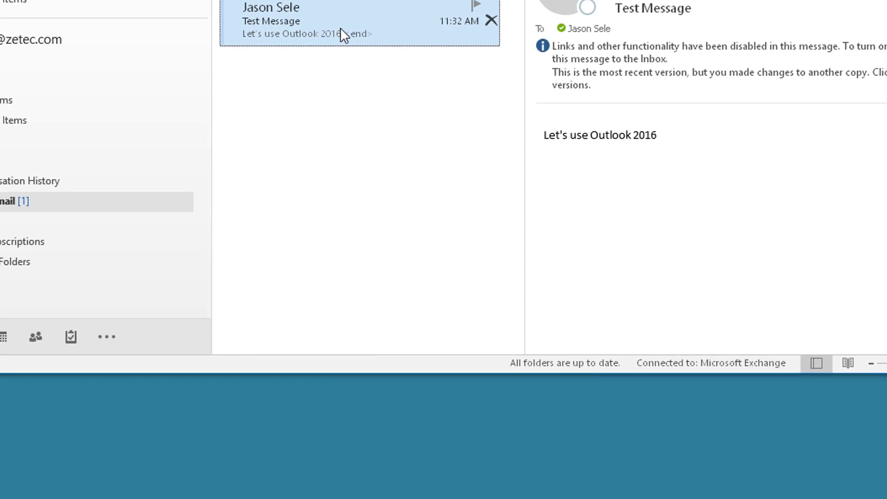
{"action": "right_click", "coordinate": [342, 171]}
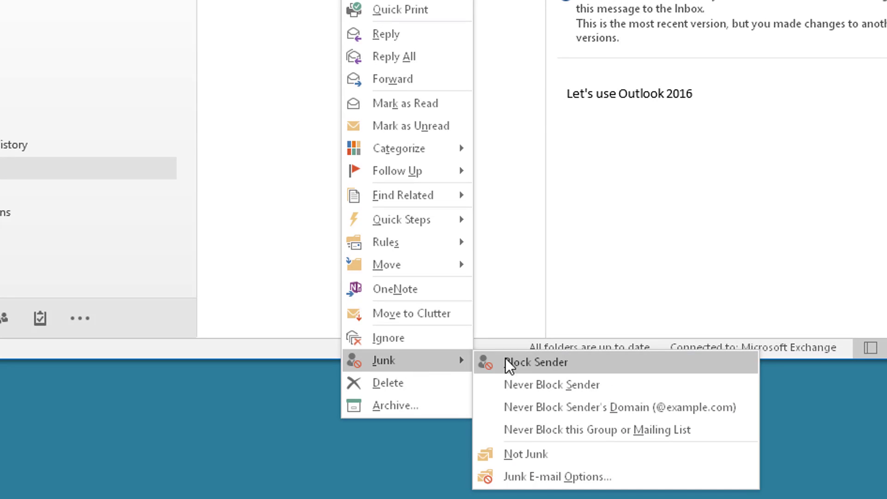
{"action": "mouse_move", "coordinate": [353, 436]}
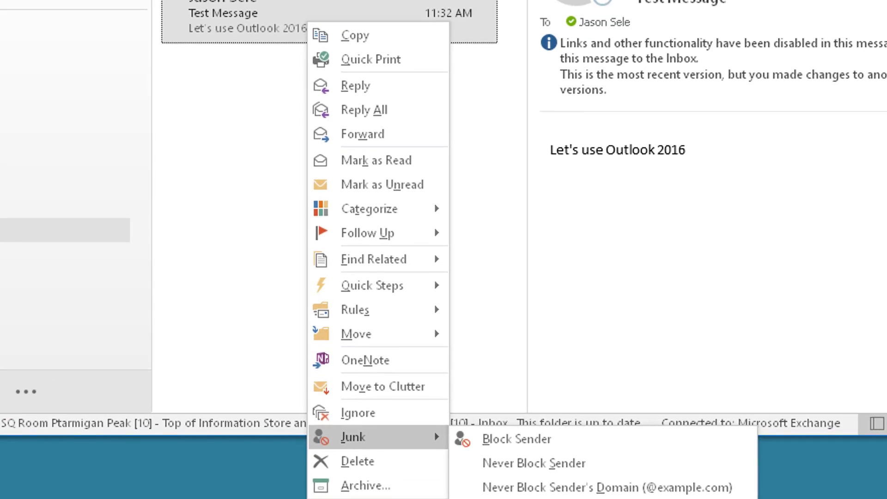
{"action": "left_click", "coordinate": [509, 473]}
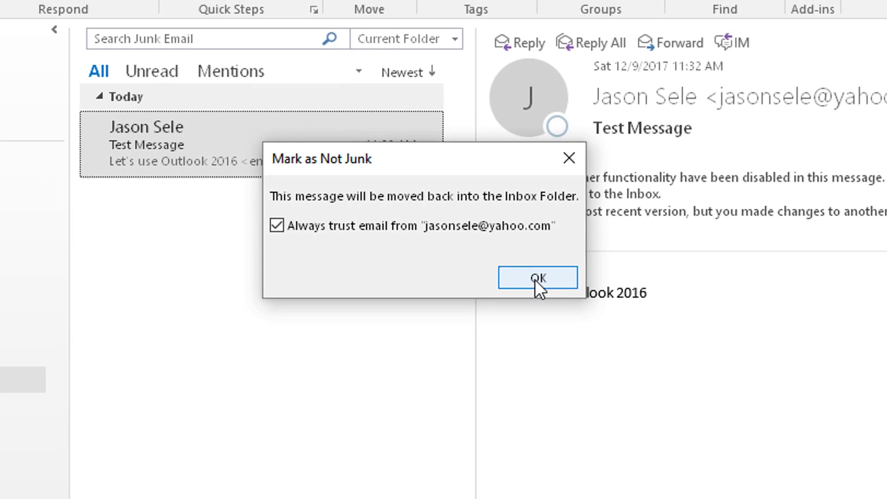
{"action": "left_click", "coordinate": [535, 279]}
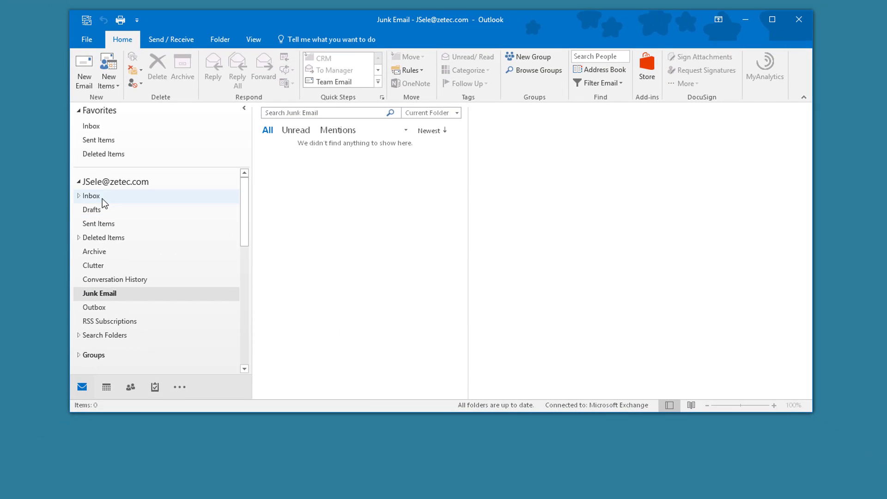
{"action": "left_click", "coordinate": [102, 199]}
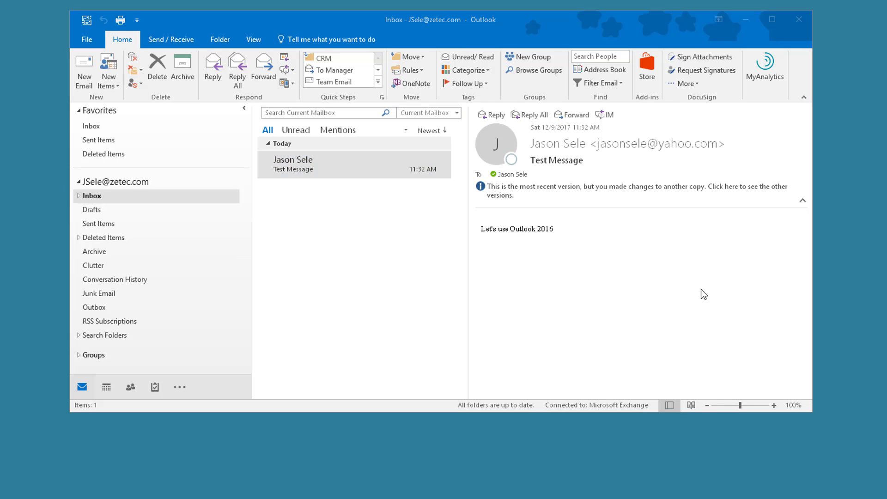
Open Junk E-mail Options from the test message's right-click Junk menu
{"action": "right_click", "coordinate": [298, 168]}
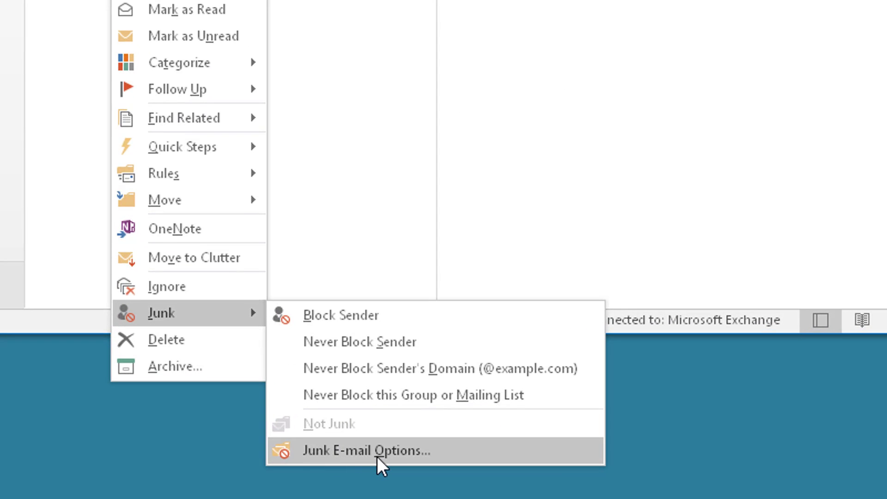
{"action": "left_click", "coordinate": [377, 457]}
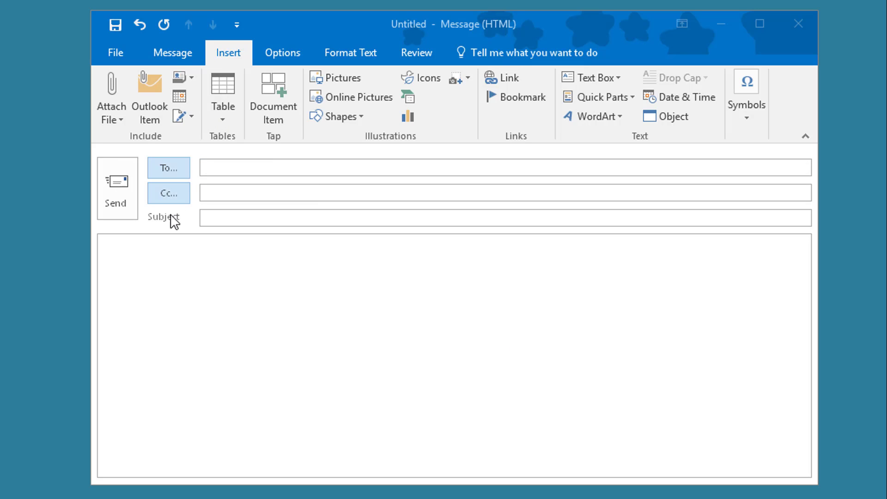
Insert a calendar in the new message with date range Today and Availability only detail
{"action": "left_click", "coordinate": [145, 258]}
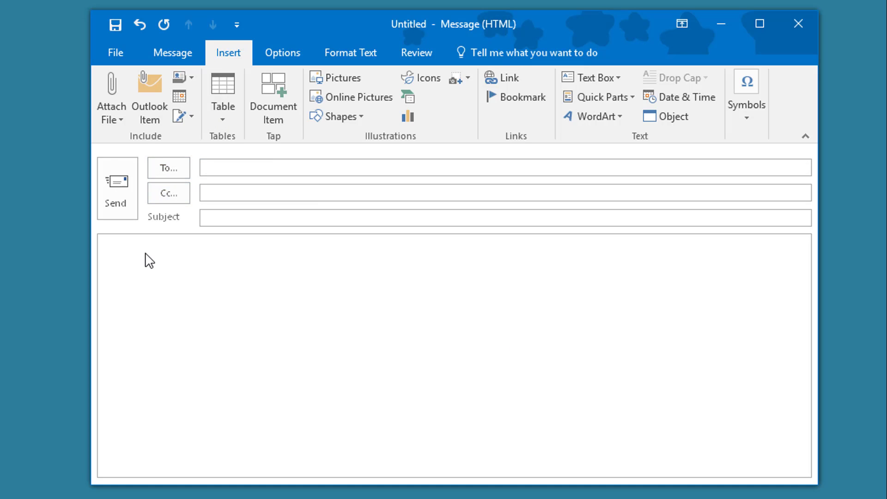
{"action": "left_click", "coordinate": [179, 99]}
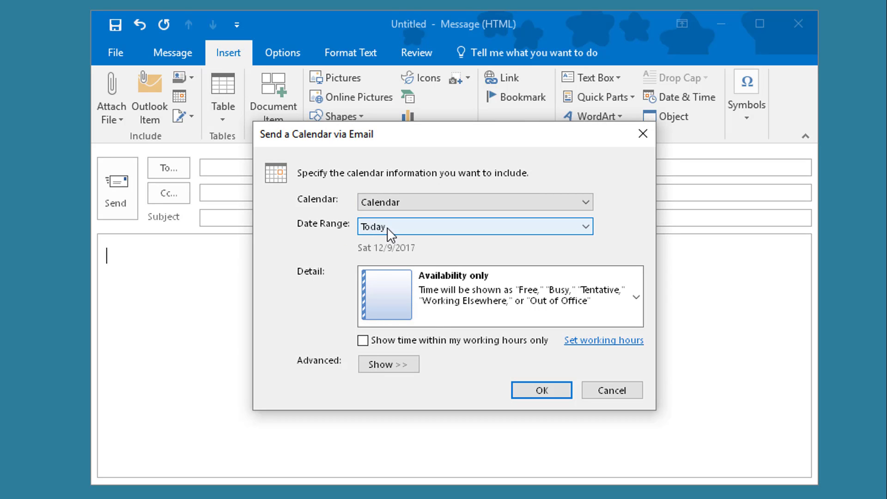
{"action": "left_click", "coordinate": [466, 227]}
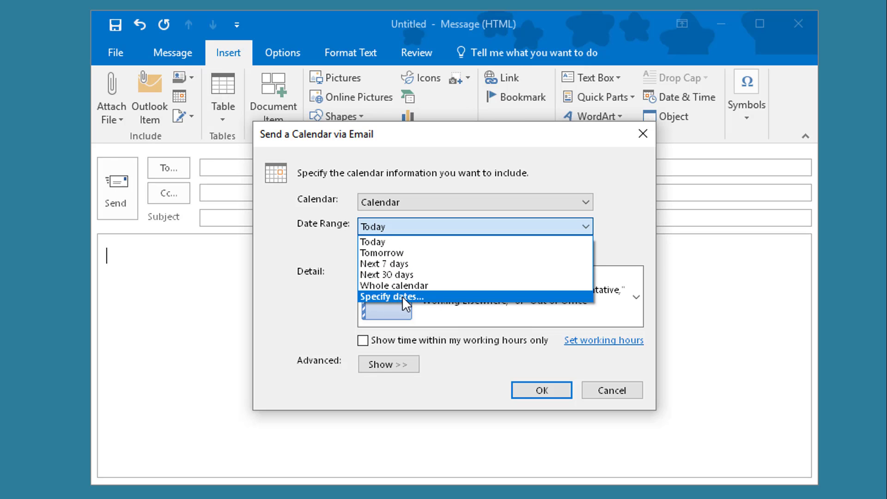
{"action": "left_click", "coordinate": [393, 224]}
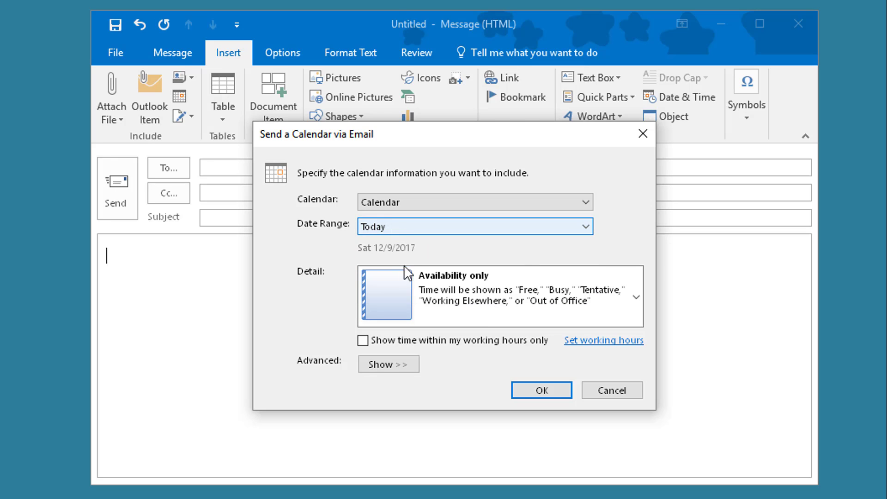
{"action": "left_click", "coordinate": [624, 297]}
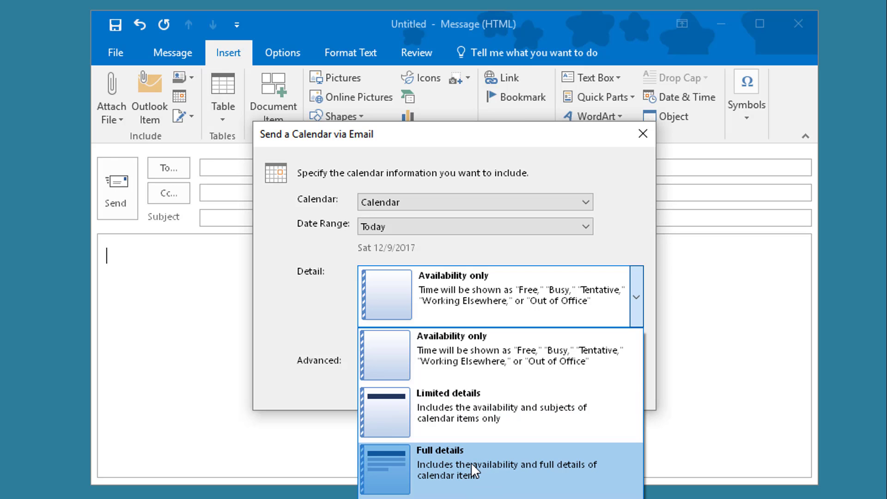
{"action": "left_click", "coordinate": [405, 281]}
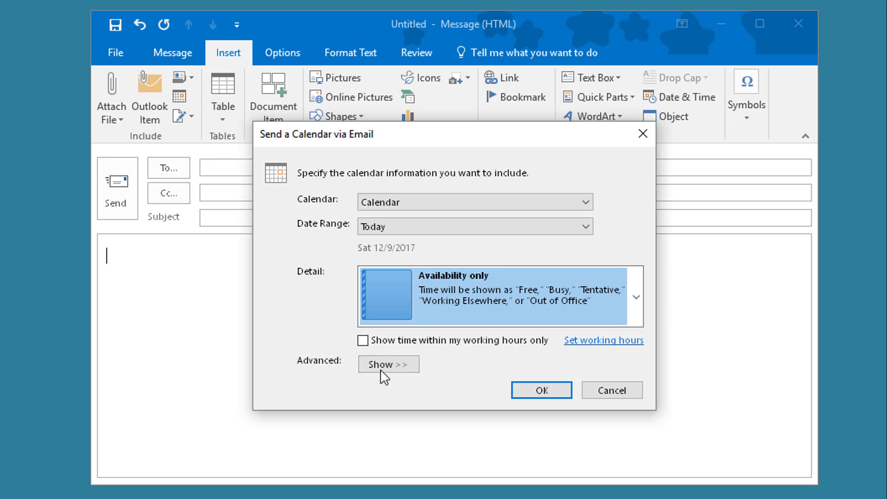
Embed the Dec 9 calendar in the message and click into the To field
{"action": "left_click", "coordinate": [541, 386]}
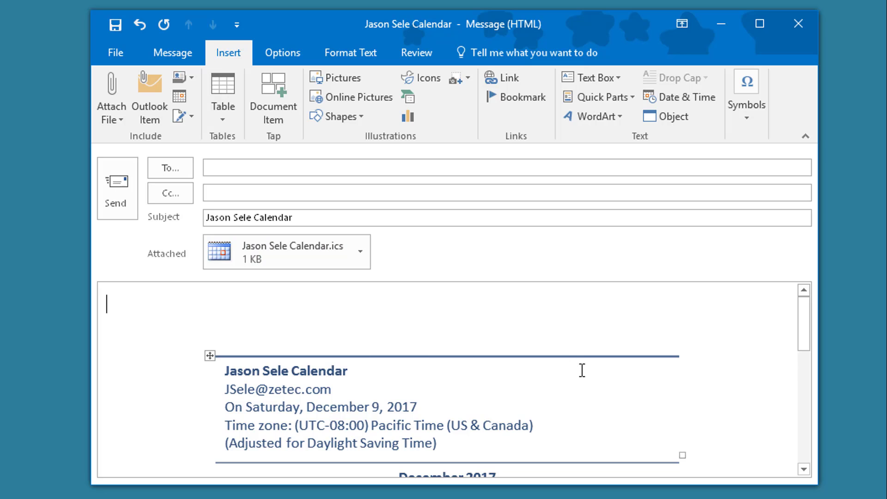
{"action": "scroll", "coordinate": [581, 367], "scroll_direction": "down", "scroll_amount": 1}
{"action": "scroll", "coordinate": [583, 373], "scroll_direction": "down", "scroll_amount": 1}
{"action": "scroll", "coordinate": [582, 373], "scroll_direction": "down", "scroll_amount": 1}
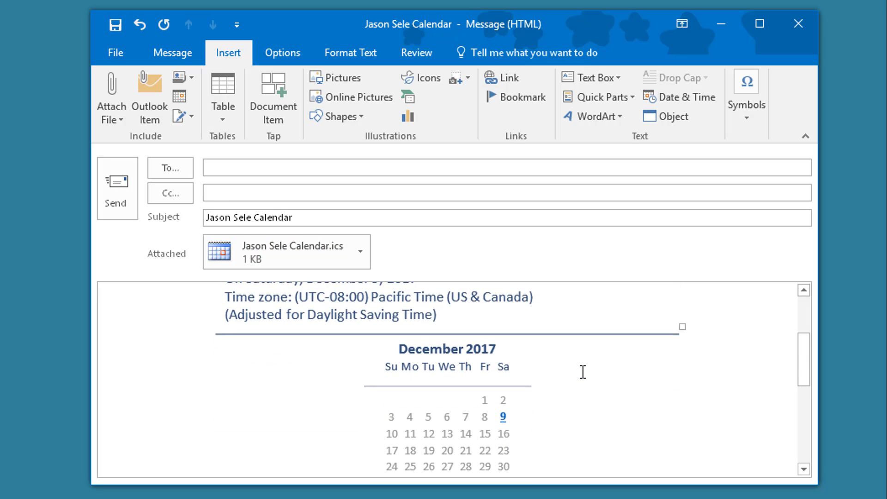
{"action": "scroll", "coordinate": [582, 373], "scroll_direction": "down", "scroll_amount": 1}
{"action": "scroll", "coordinate": [583, 373], "scroll_direction": "down", "scroll_amount": 1}
{"action": "scroll", "coordinate": [583, 372], "scroll_direction": "down", "scroll_amount": 1}
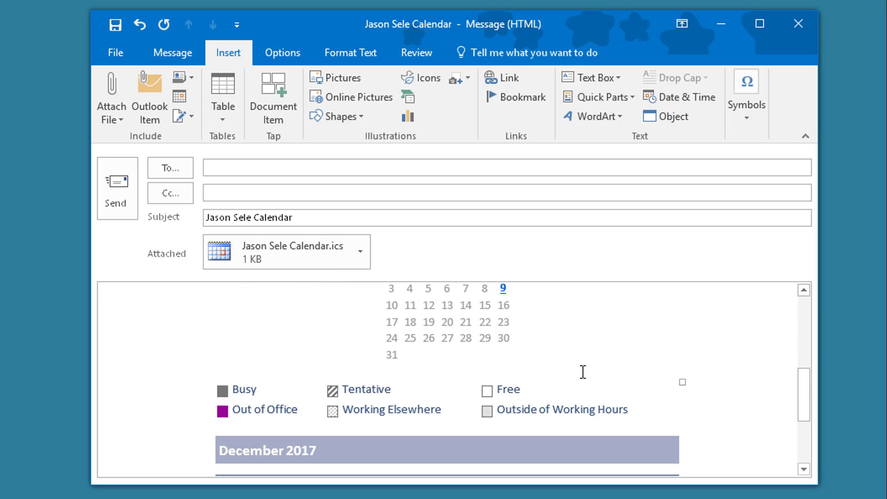
{"action": "scroll", "coordinate": [582, 372], "scroll_direction": "down", "scroll_amount": 1}
{"action": "scroll", "coordinate": [583, 372], "scroll_direction": "down", "scroll_amount": 1}
{"action": "scroll", "coordinate": [584, 372], "scroll_direction": "down", "scroll_amount": 1}
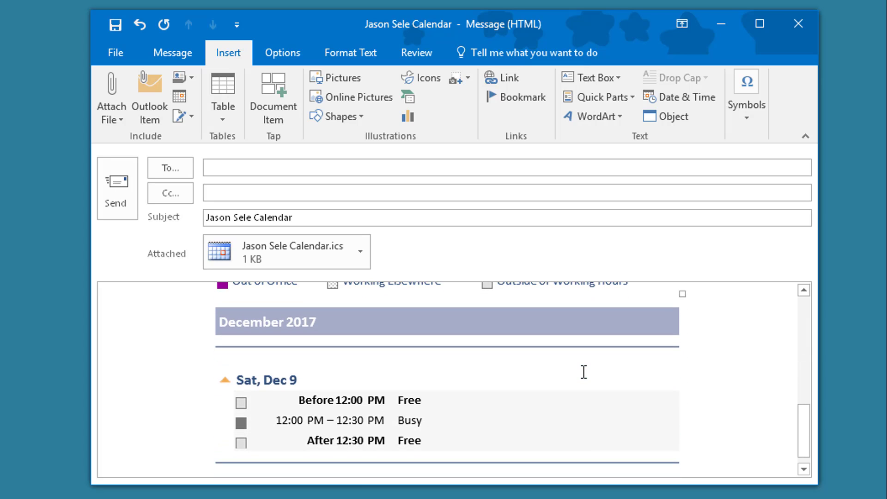
{"action": "scroll", "coordinate": [582, 367], "scroll_direction": "down", "scroll_amount": 1}
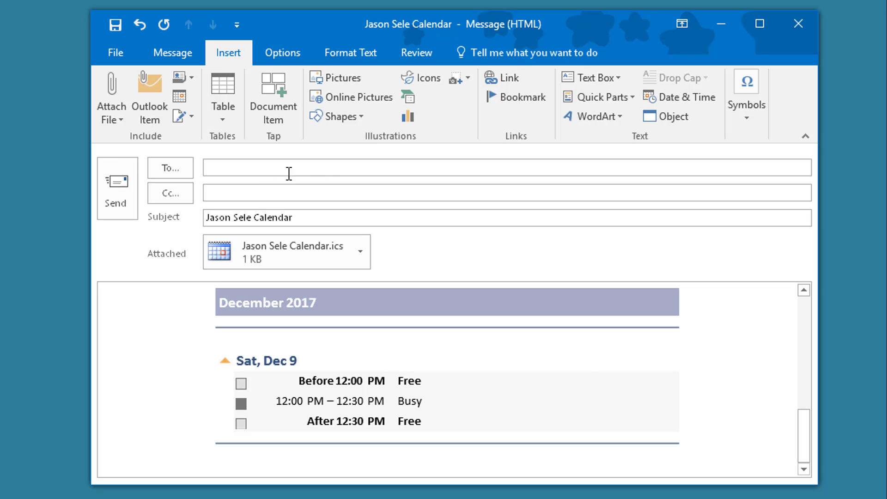
{"action": "left_click", "coordinate": [235, 173]}
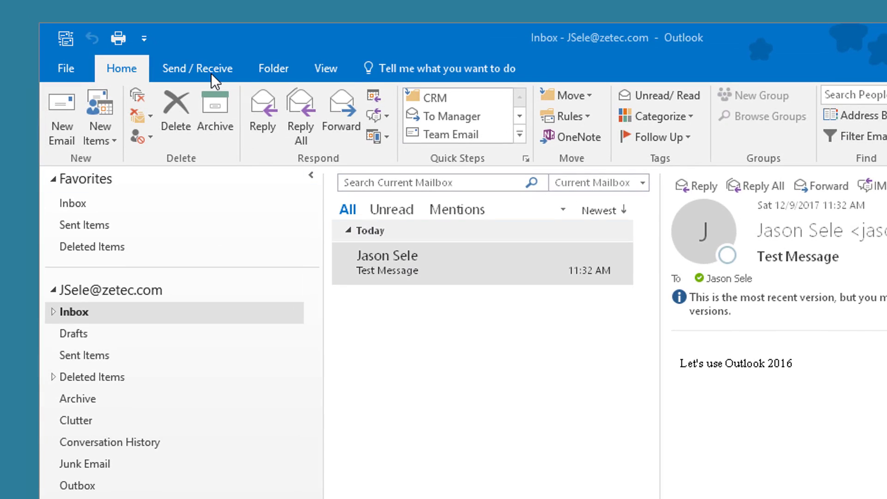
Turn on Work Offline from the Send / Receive commands
{"action": "left_click", "coordinate": [207, 68]}
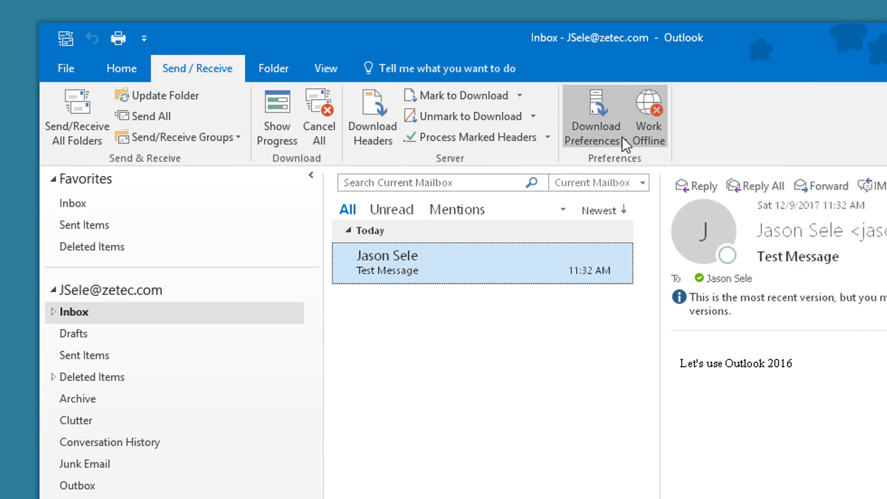
{"action": "left_click", "coordinate": [651, 130]}
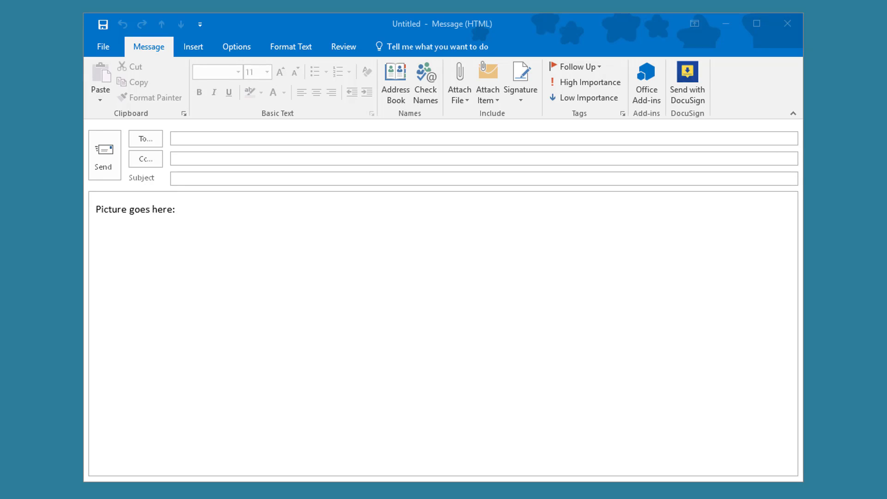
Paste into the body below 'Picture goes here:', then insert Outlook.png from Pictures
{"action": "left_click", "coordinate": [166, 237]}
{"action": "key", "text": "ctrl+v"}
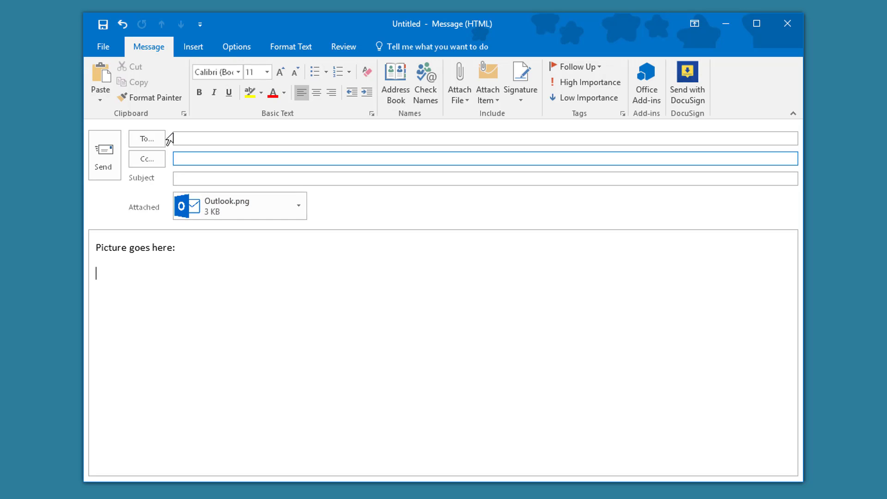
{"action": "left_click", "coordinate": [188, 48]}
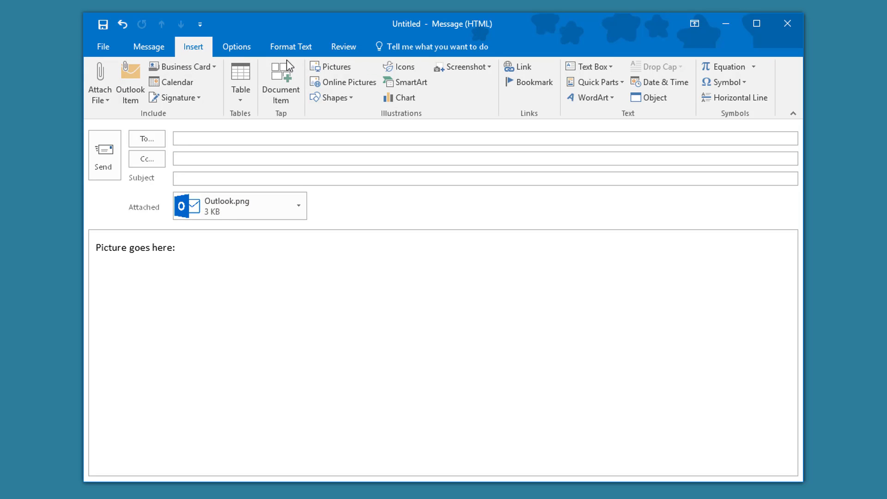
{"action": "left_click", "coordinate": [336, 68]}
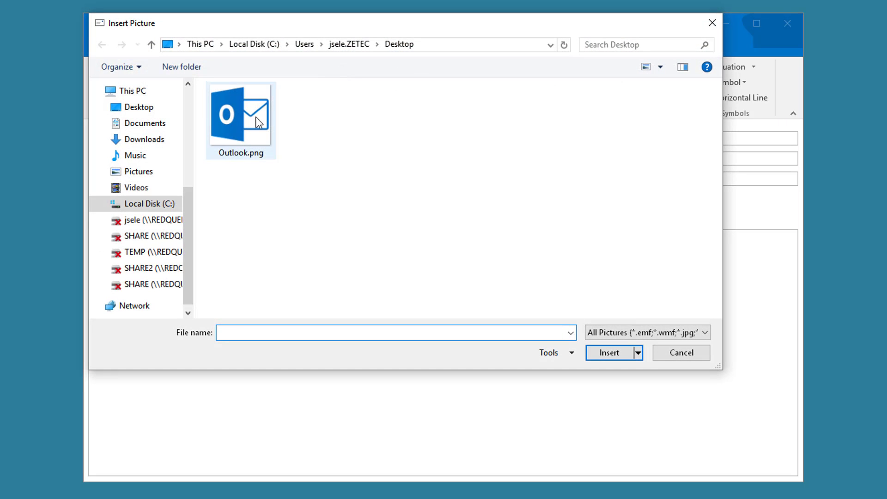
{"action": "left_click", "coordinate": [237, 119]}
{"action": "double_click", "coordinate": [237, 119]}
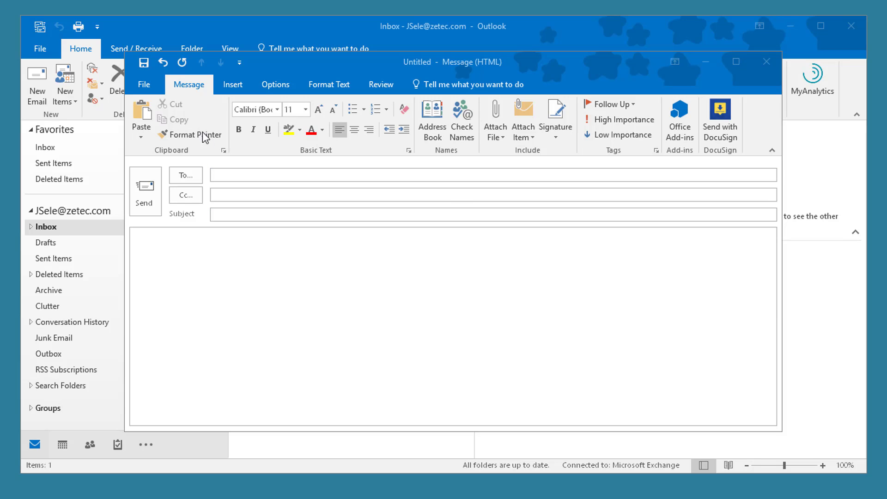
Set the message's Delay Delivery to 'Do not deliver before' 12/13/2017
{"action": "left_click", "coordinate": [274, 85]}
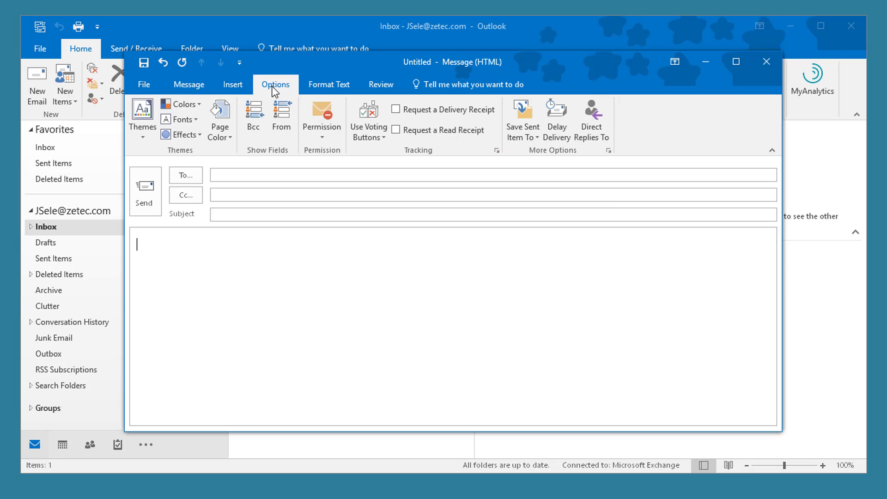
{"action": "left_click", "coordinate": [565, 138]}
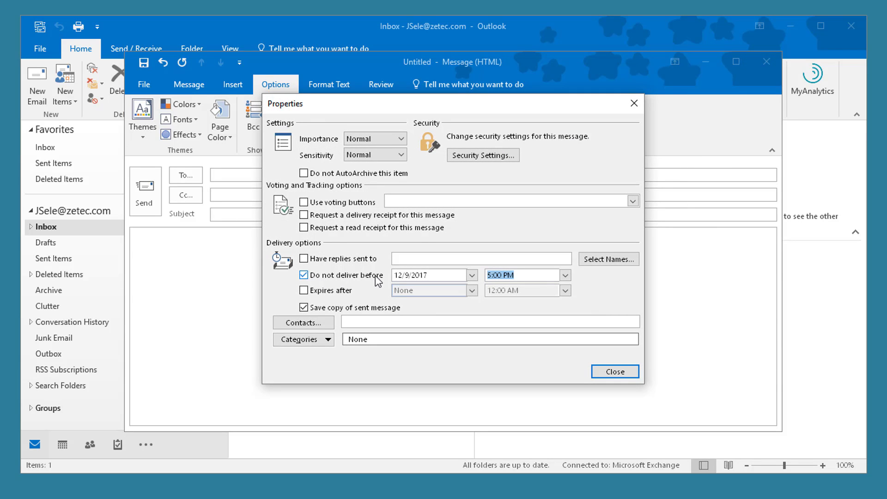
{"action": "left_click", "coordinate": [471, 276]}
{"action": "left_click", "coordinate": [419, 346]}
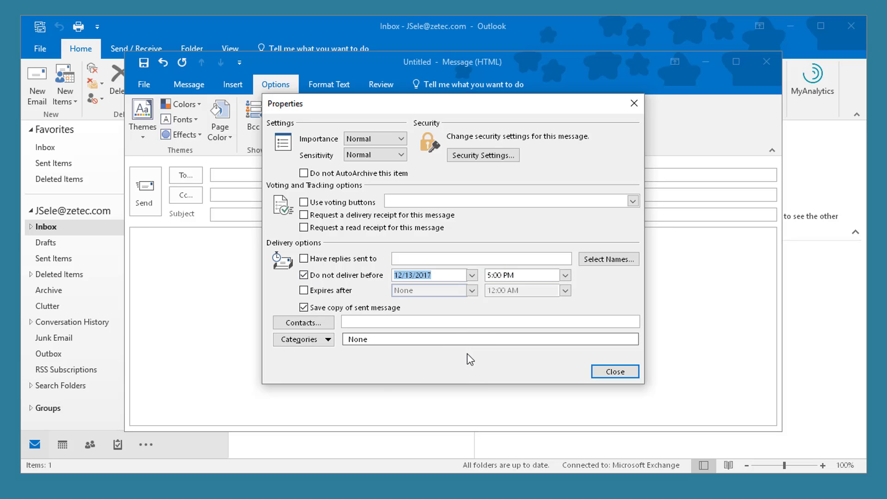
{"action": "left_click", "coordinate": [614, 372]}
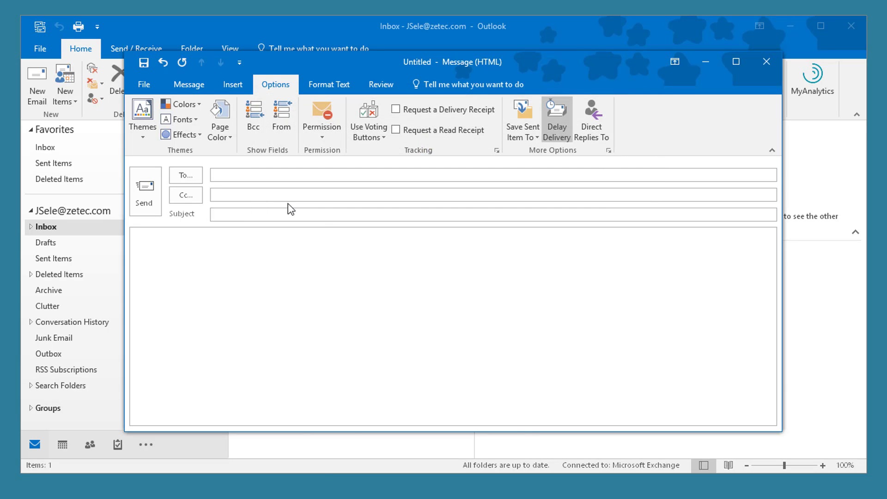
{"action": "left_click", "coordinate": [243, 179]}
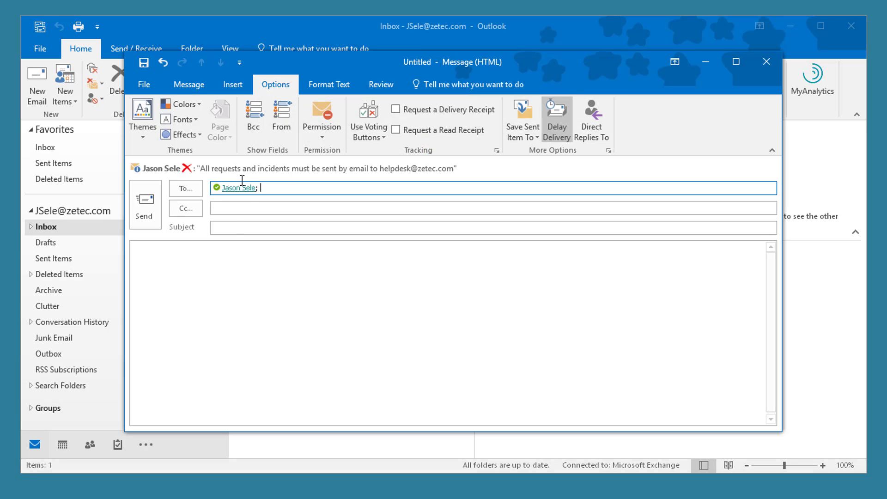
{"action": "left_click", "coordinate": [229, 227]}
{"action": "type", "text": "Test"}
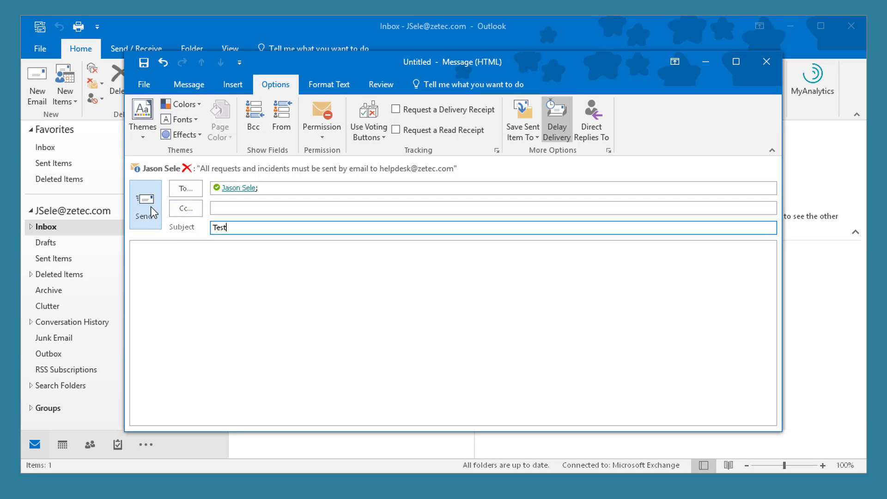
{"action": "left_click", "coordinate": [150, 206]}
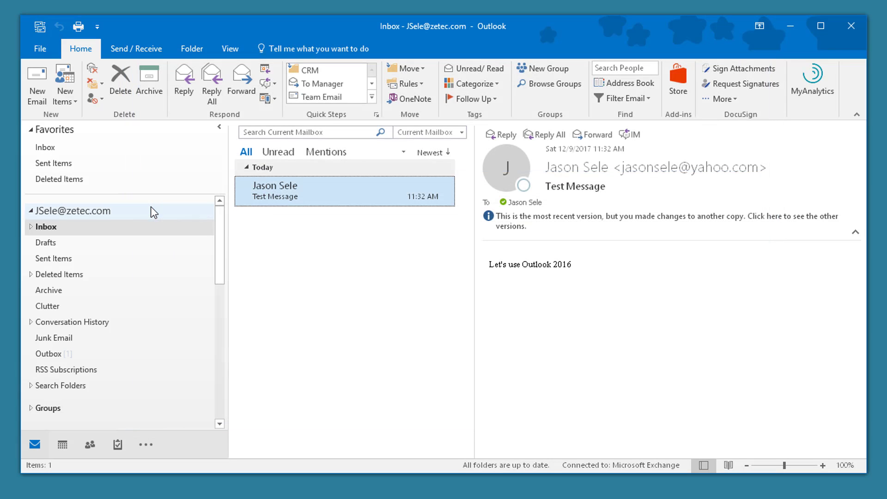
{"action": "left_click", "coordinate": [58, 357]}
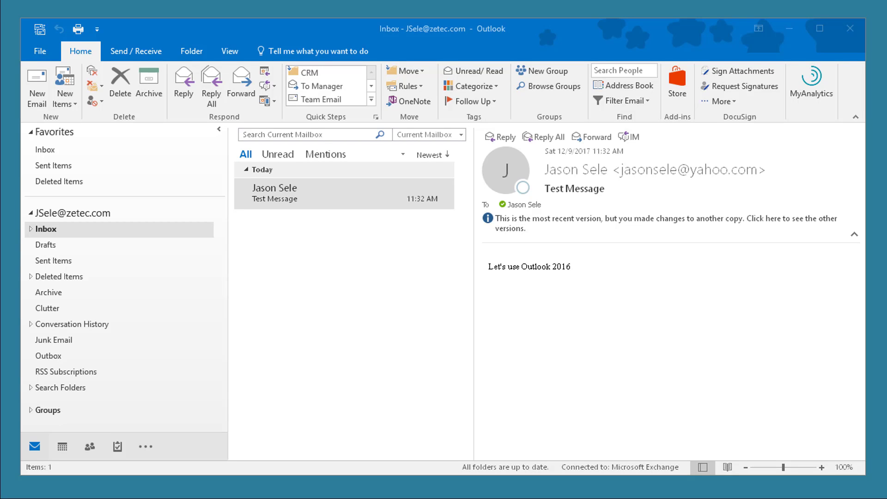
Select the mailbox's data file under Account Settings > Data Files
{"action": "left_click", "coordinate": [39, 52]}
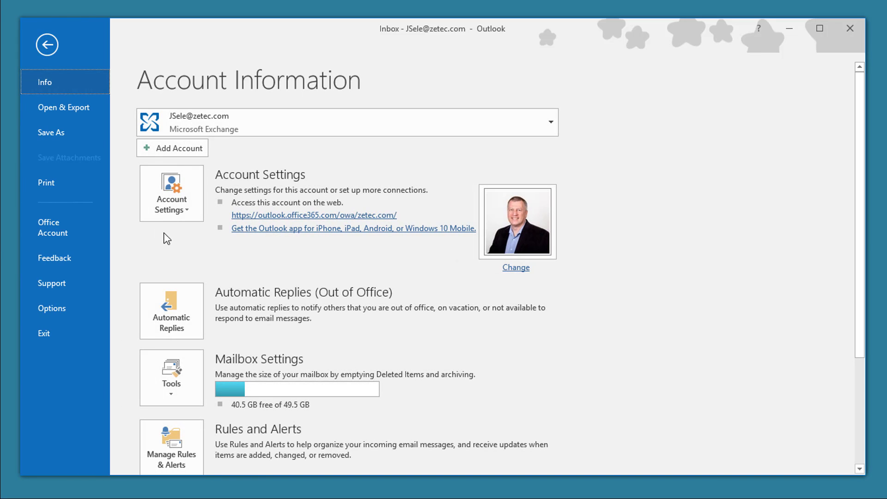
{"action": "left_click", "coordinate": [168, 213]}
{"action": "left_click", "coordinate": [198, 240]}
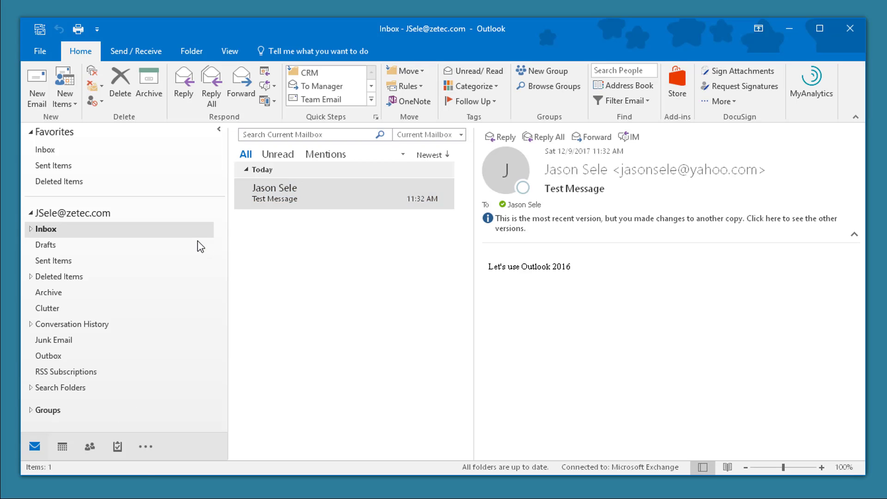
{"action": "left_click", "coordinate": [300, 156]}
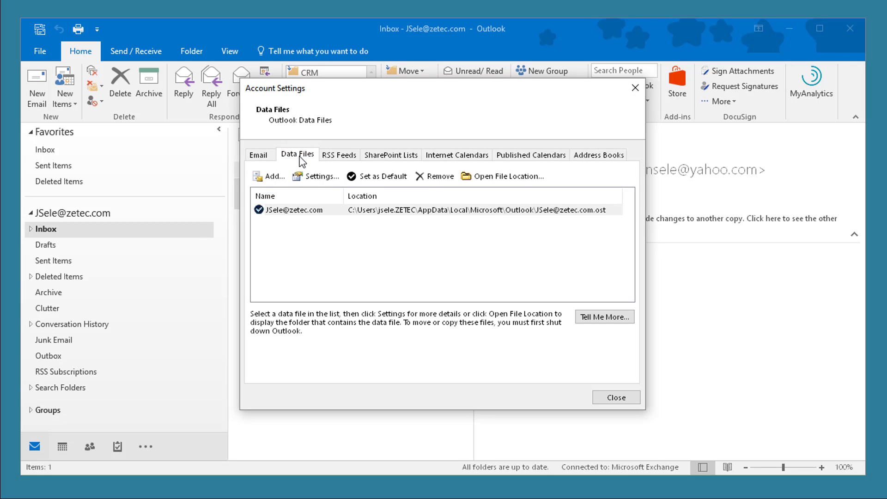
{"action": "left_click", "coordinate": [279, 211]}
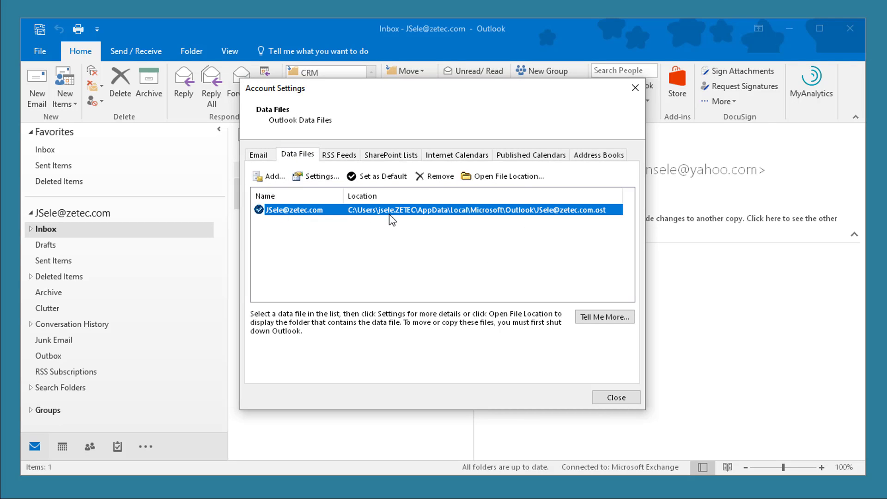
Run Compact Now from the Advanced Outlook Data File Settings, then close all dialogs
{"action": "left_click", "coordinate": [316, 177]}
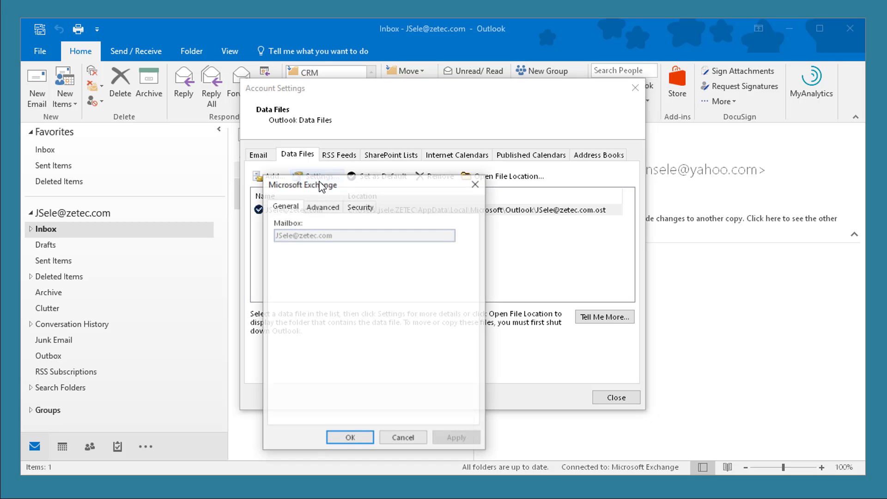
{"action": "left_click", "coordinate": [323, 206]}
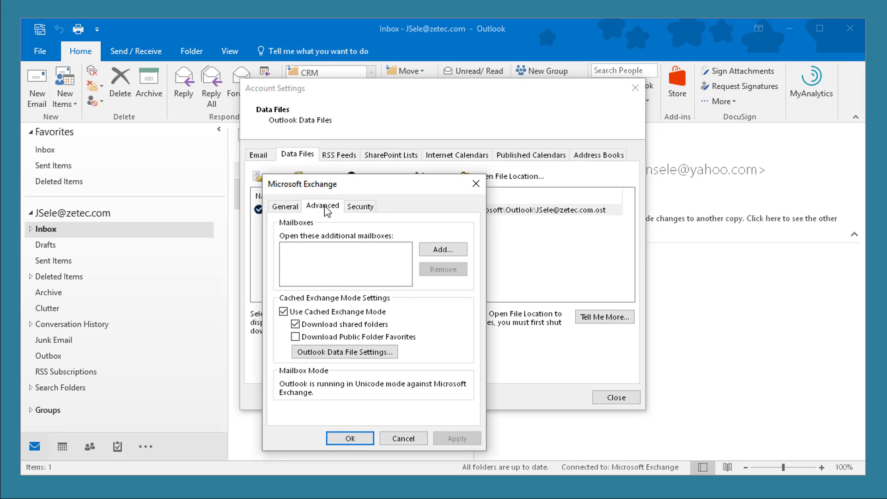
{"action": "left_click", "coordinate": [355, 353]}
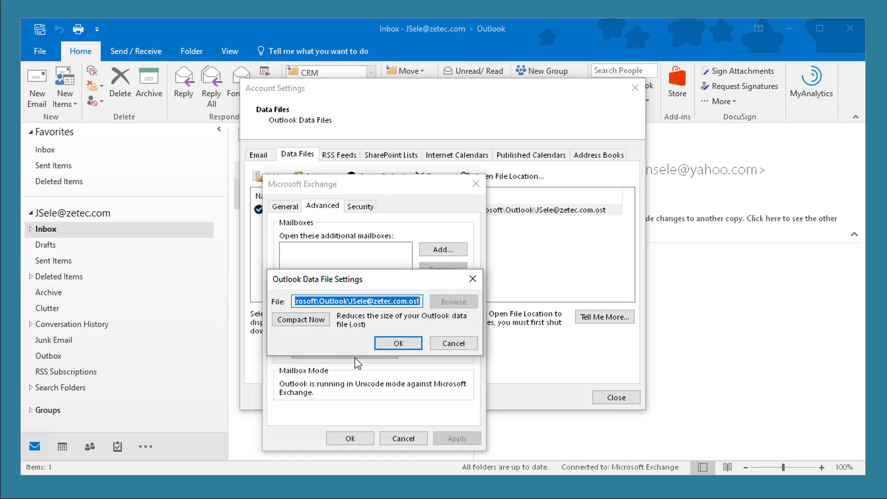
{"action": "left_click", "coordinate": [301, 321]}
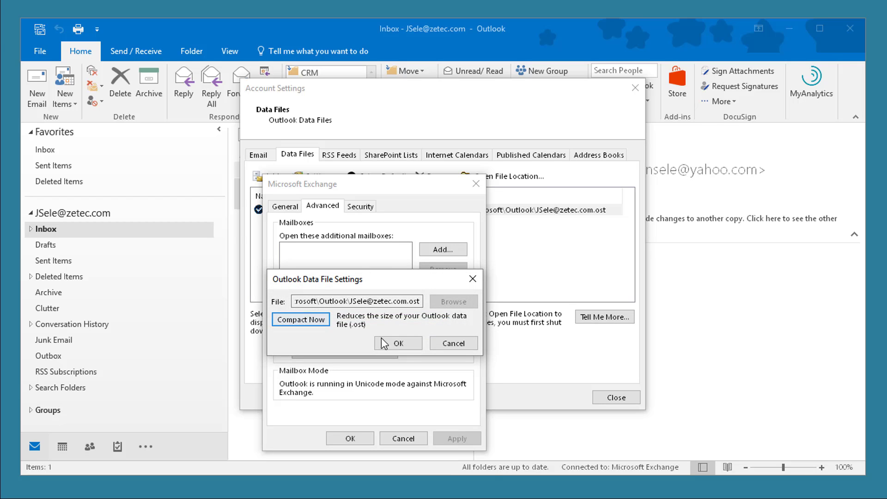
{"action": "left_click", "coordinate": [383, 341]}
{"action": "left_click", "coordinate": [359, 438]}
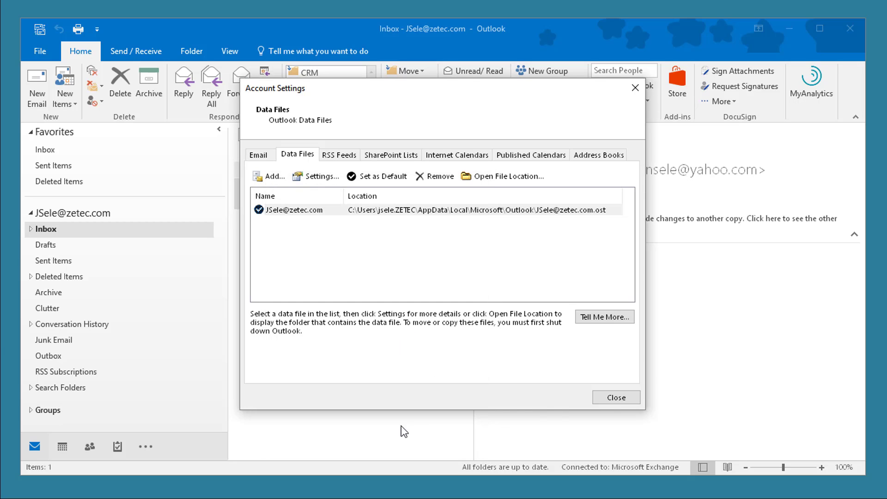
{"action": "left_click", "coordinate": [604, 399]}
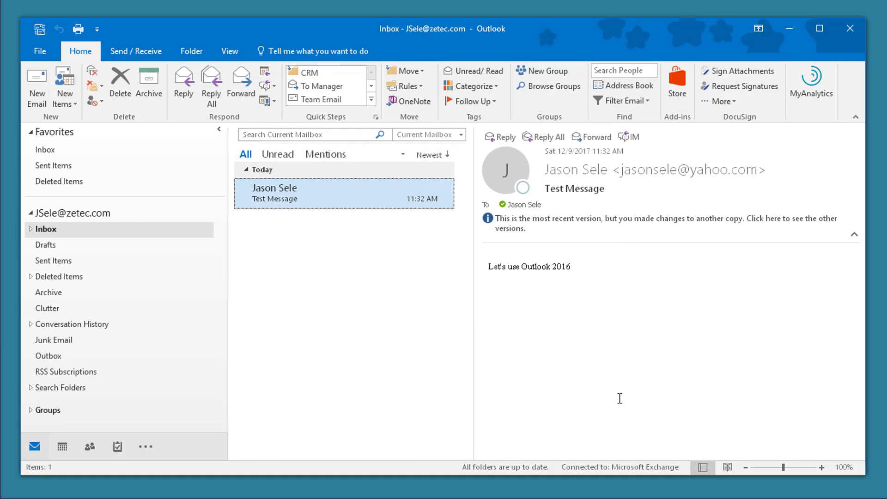